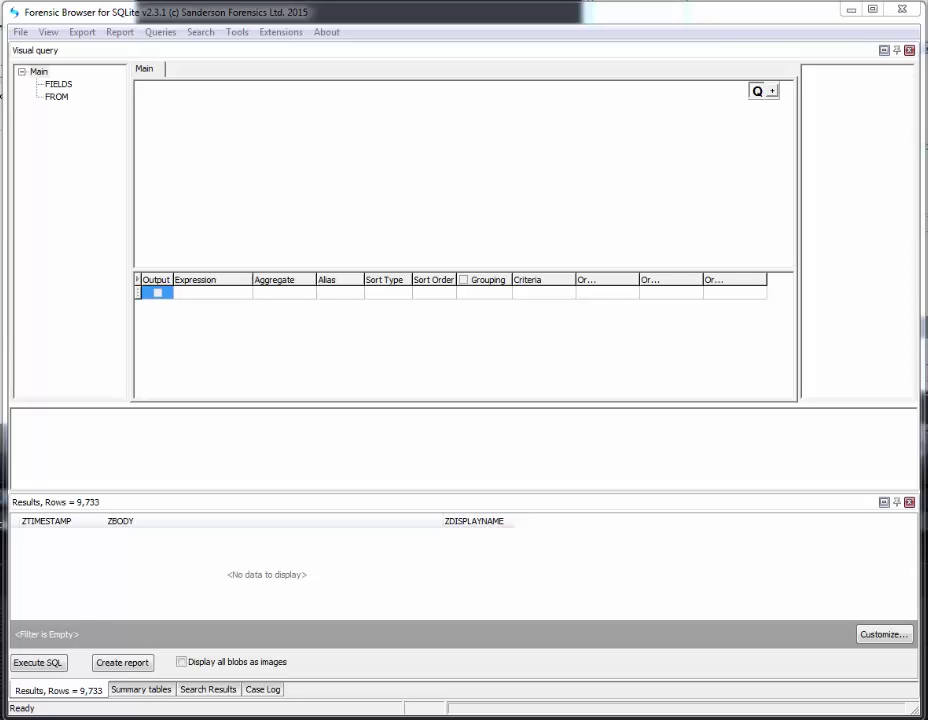
# - Create a new case database as test.fbs_case in the temp folder, using the existing file of that name
pyautogui.click(21, 33)
pyautogui.click(41, 50)
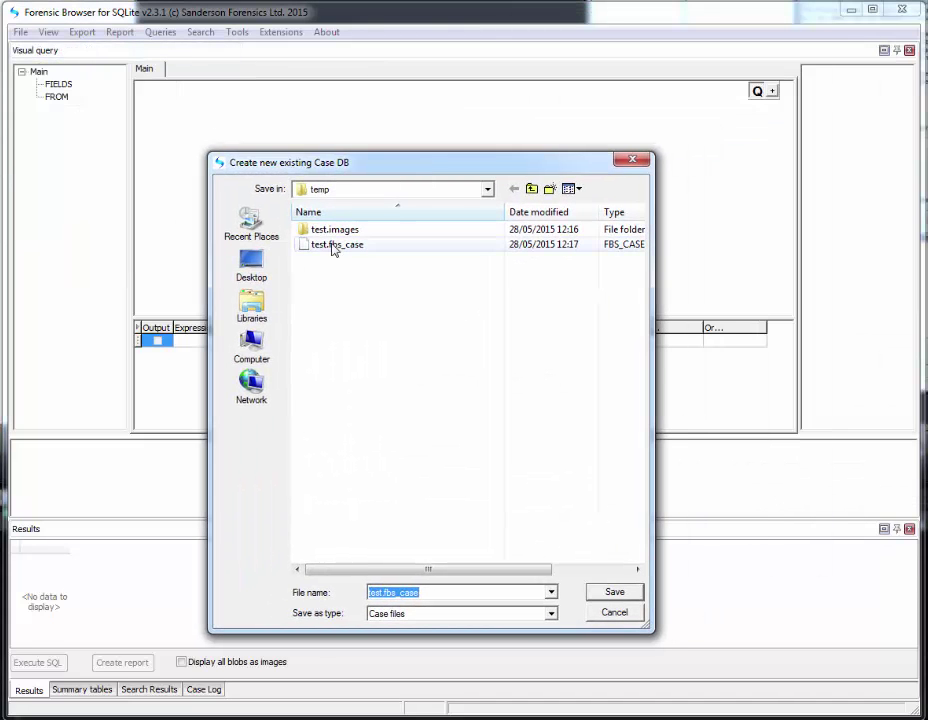
pyautogui.click(333, 245)
pyautogui.click(634, 592)
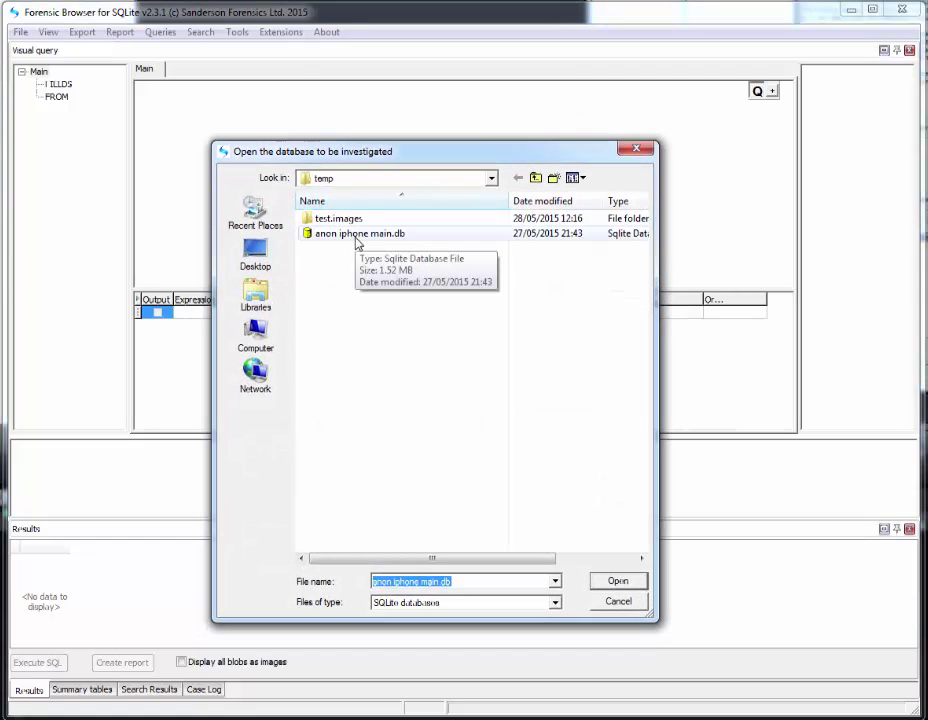
# - Load anon iphone main.db for investigation as a working copy, with record recovery and partial record carving enabled
pyautogui.click(356, 239)
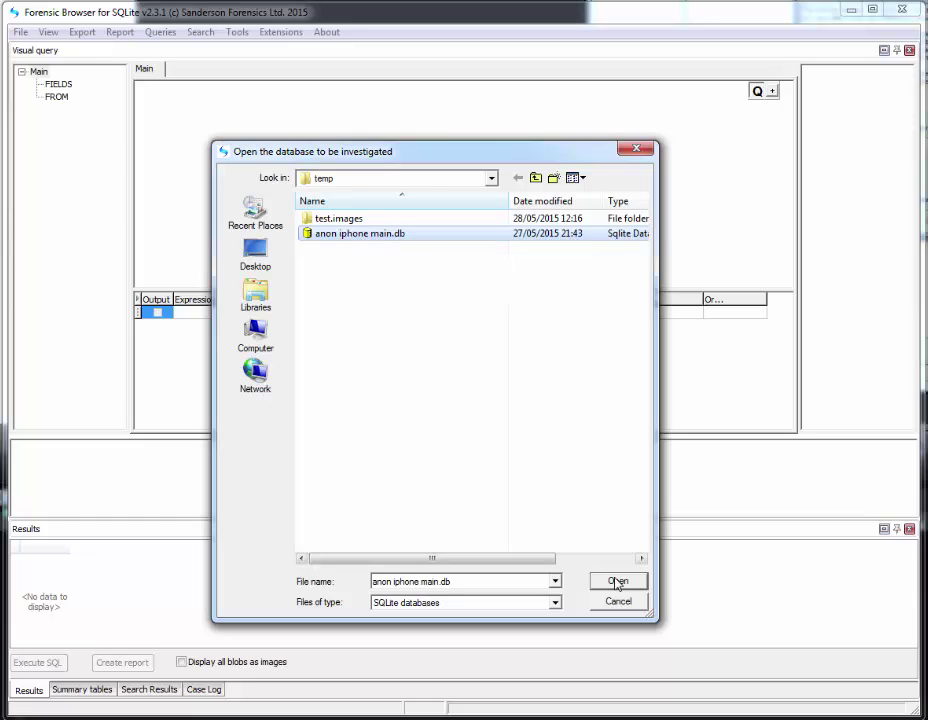
pyautogui.click(618, 582)
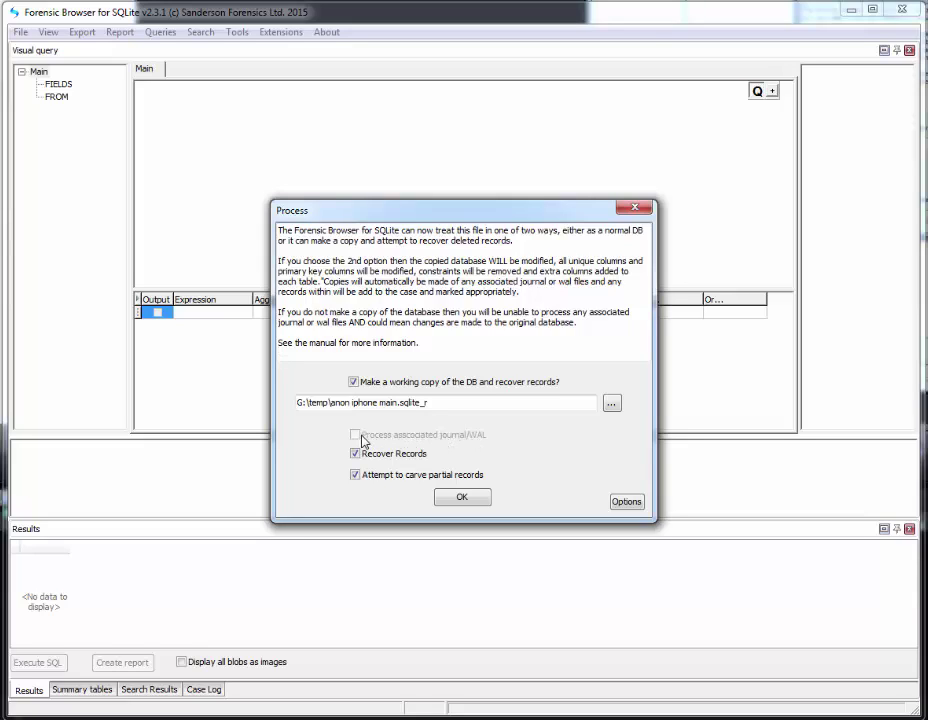
pyautogui.click(474, 497)
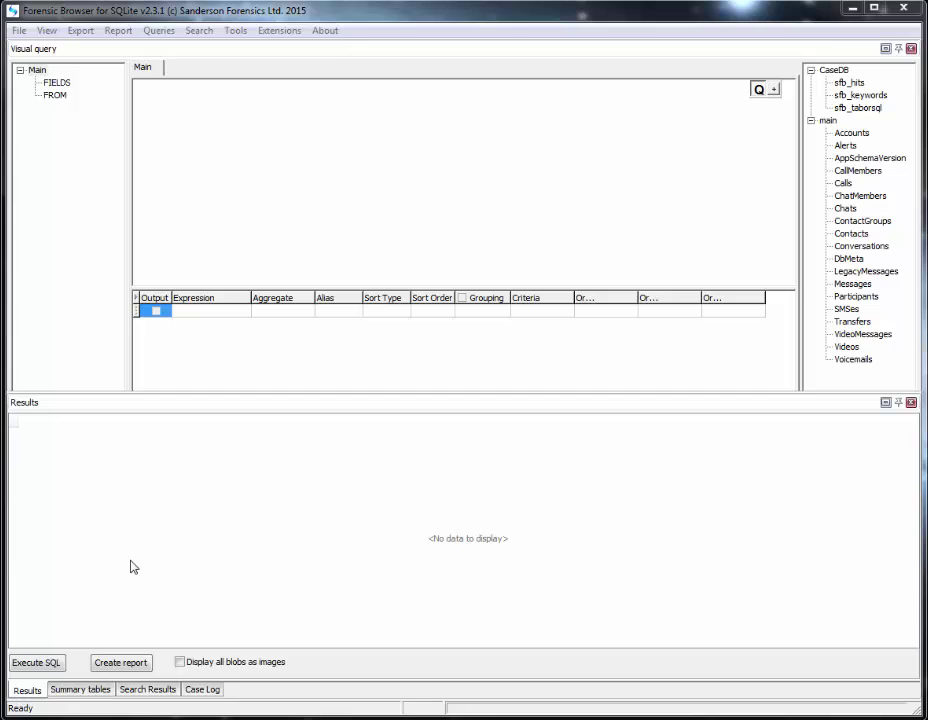
# - Examine the Contacts, LegacyMessages and Calls tables in the summary of the main database
pyautogui.click(78, 690)
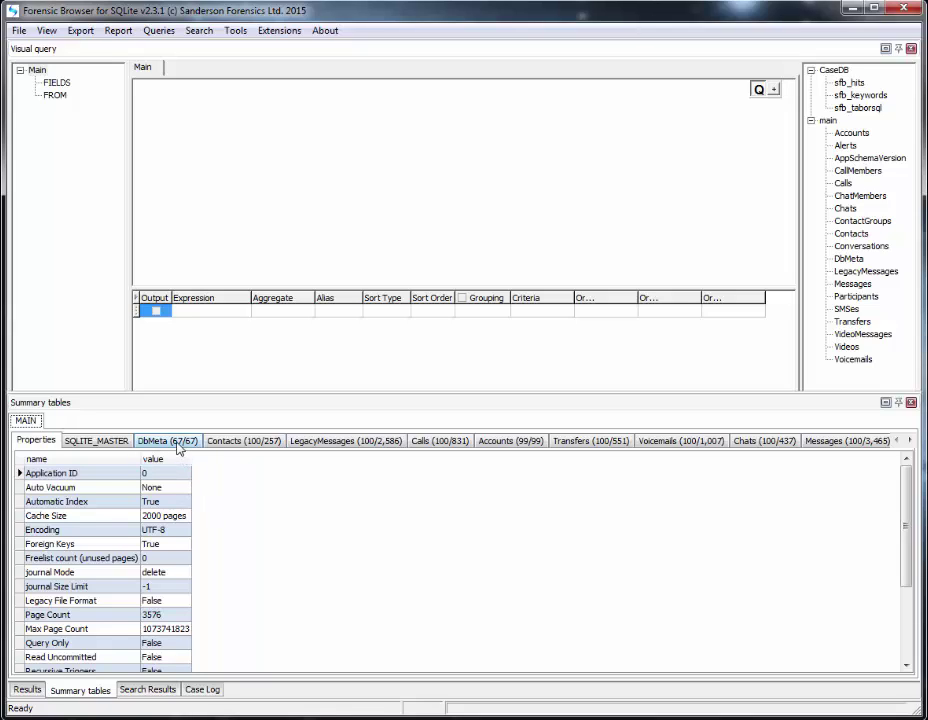
pyautogui.click(240, 446)
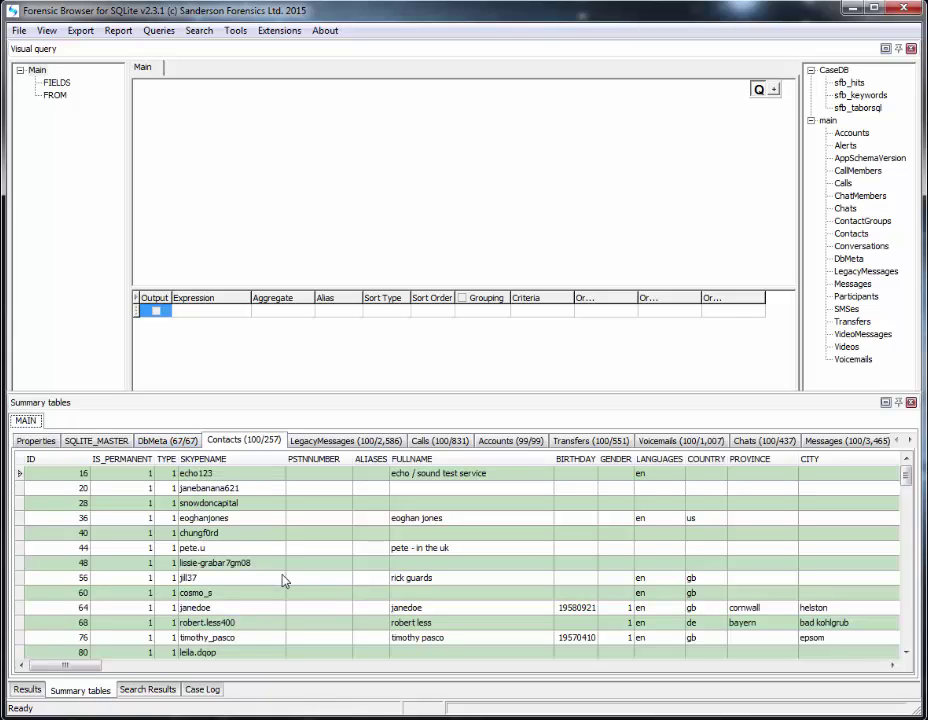
pyautogui.click(314, 443)
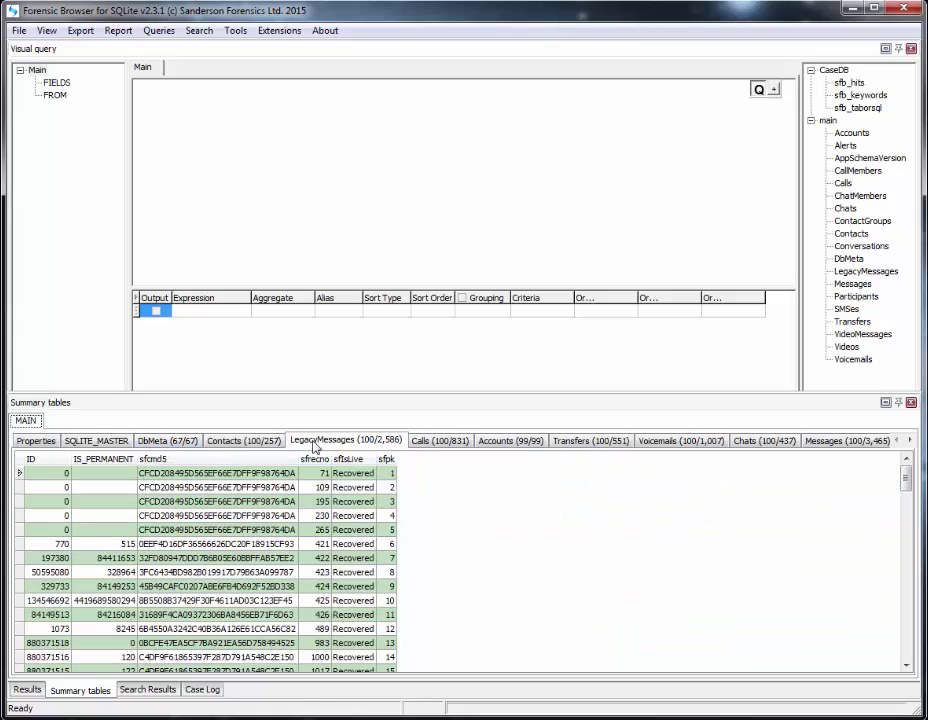
pyautogui.click(432, 446)
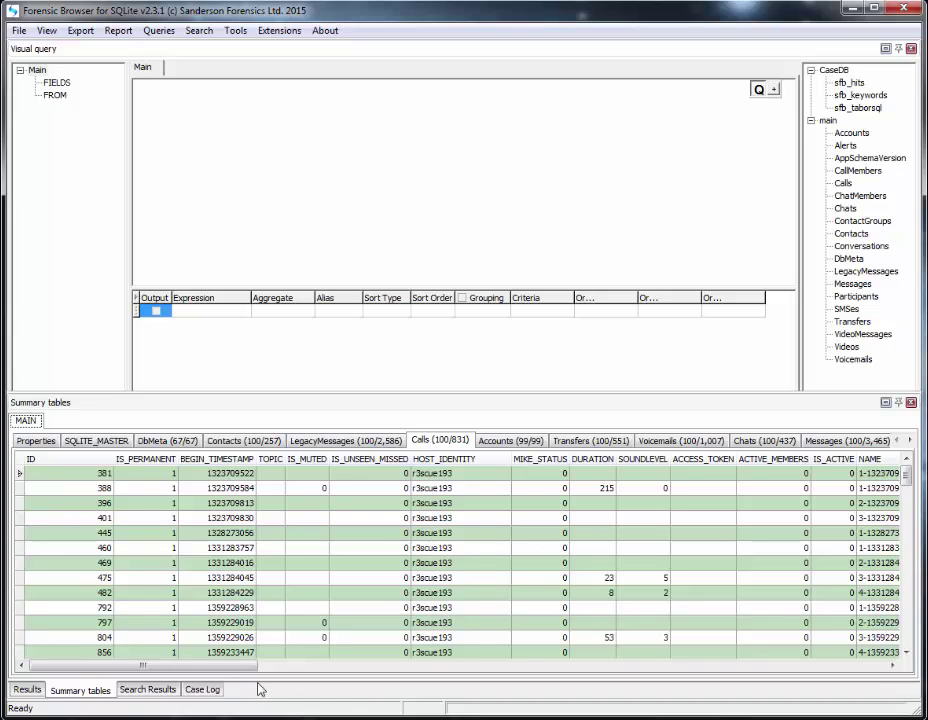
pyautogui.moveTo(242, 666); pyautogui.dragTo(175, 666)
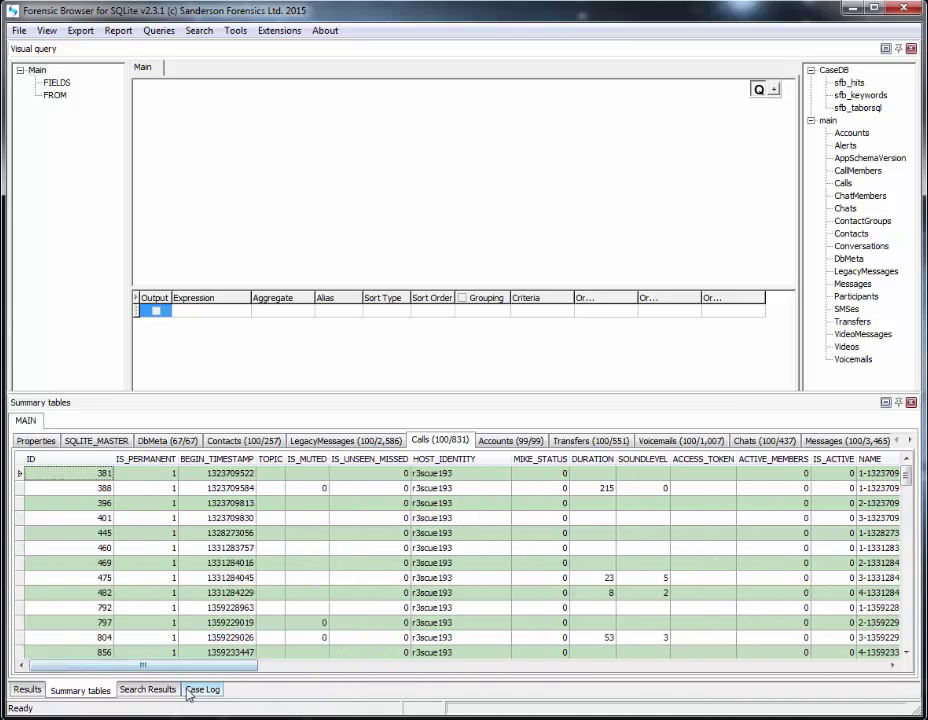
# - Review the search results and the case log, and return to the query results
pyautogui.click(147, 689)
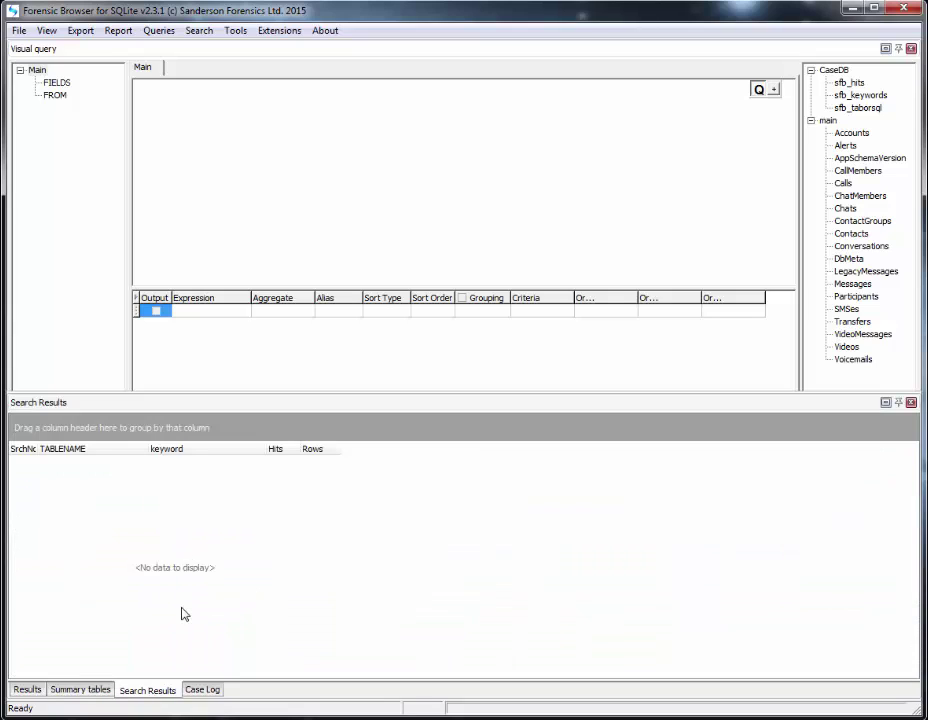
pyautogui.click(204, 690)
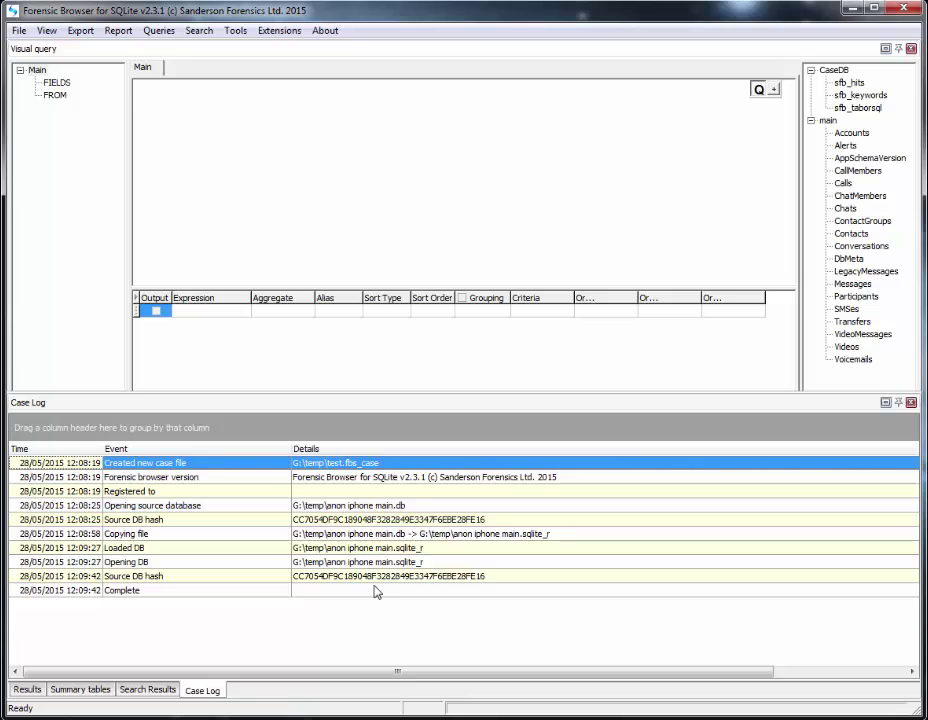
pyautogui.click(28, 689)
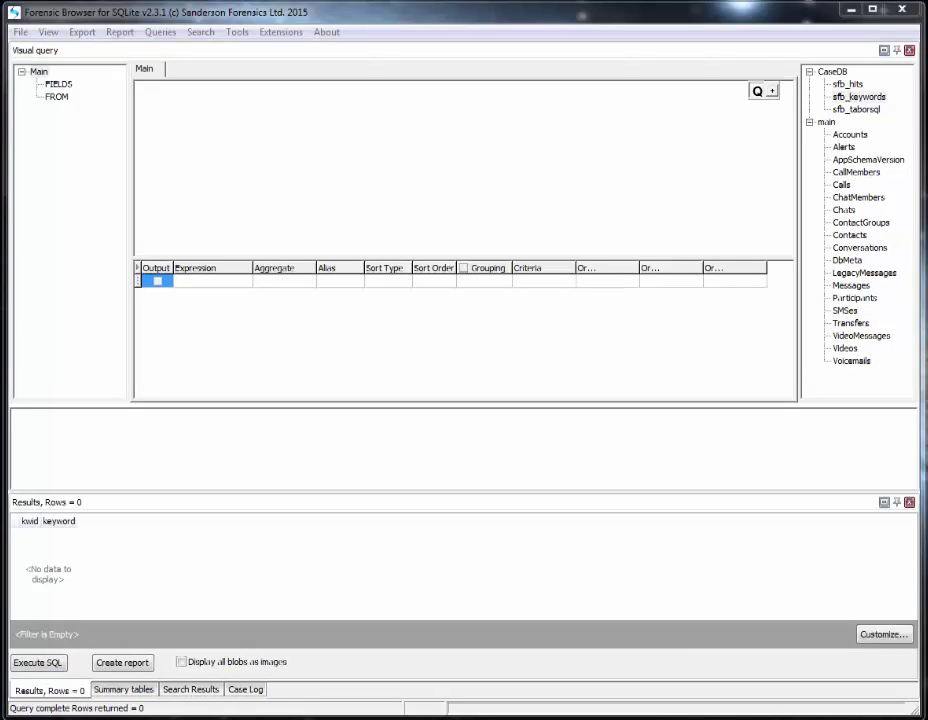
# - Add the Messages table to the visual query and check the SQL statement generated from it
pyautogui.click(850, 287)
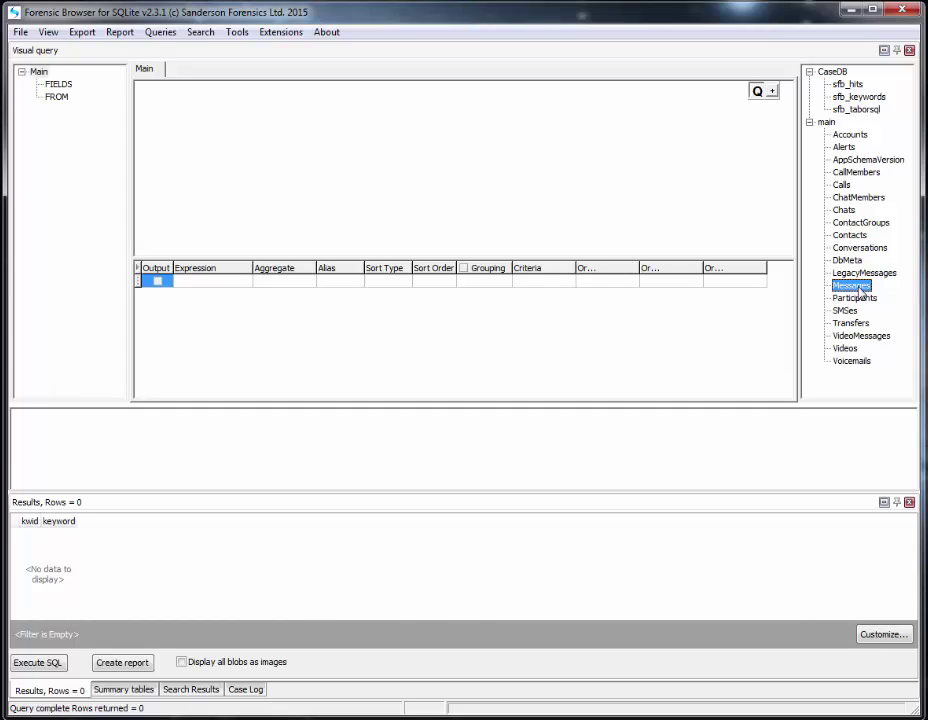
pyautogui.moveTo(860, 292); pyautogui.dragTo(168, 112)
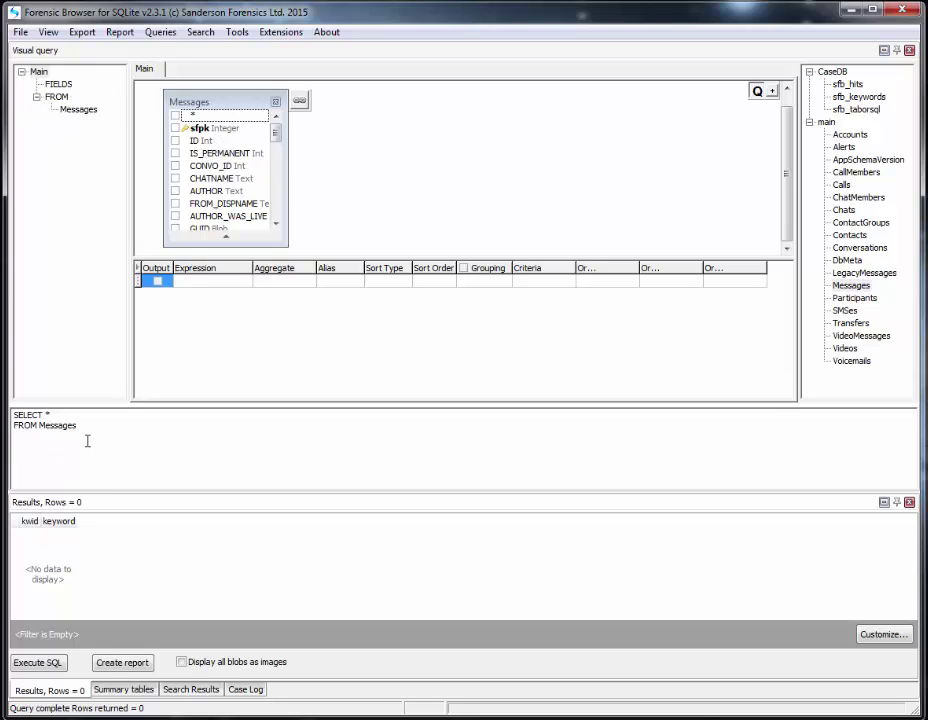
pyautogui.moveTo(77, 427); pyautogui.dragTo(10, 420)
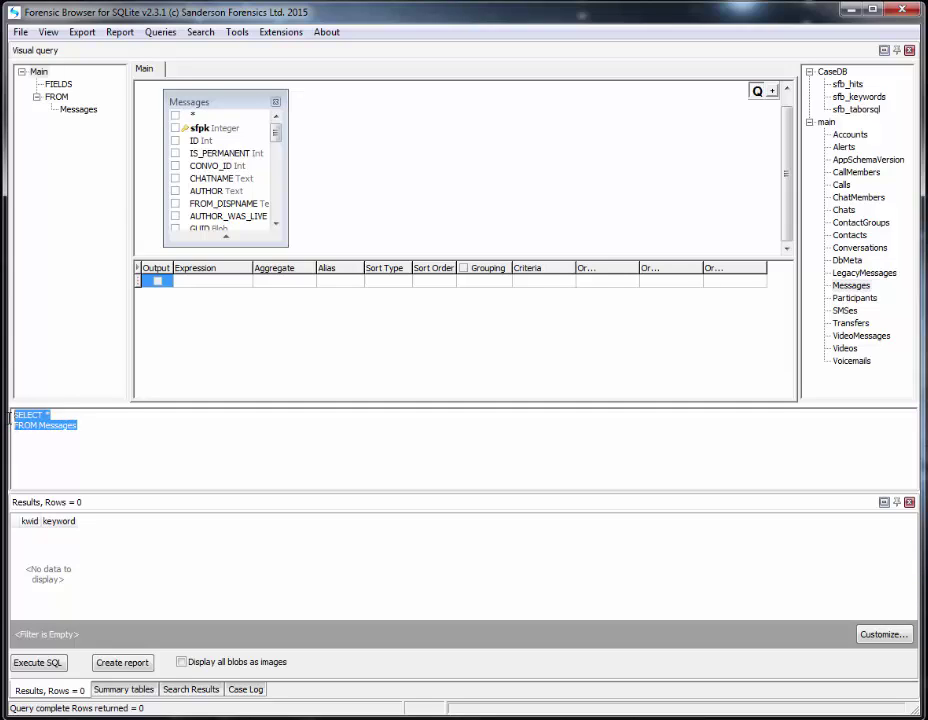
pyautogui.click(139, 450)
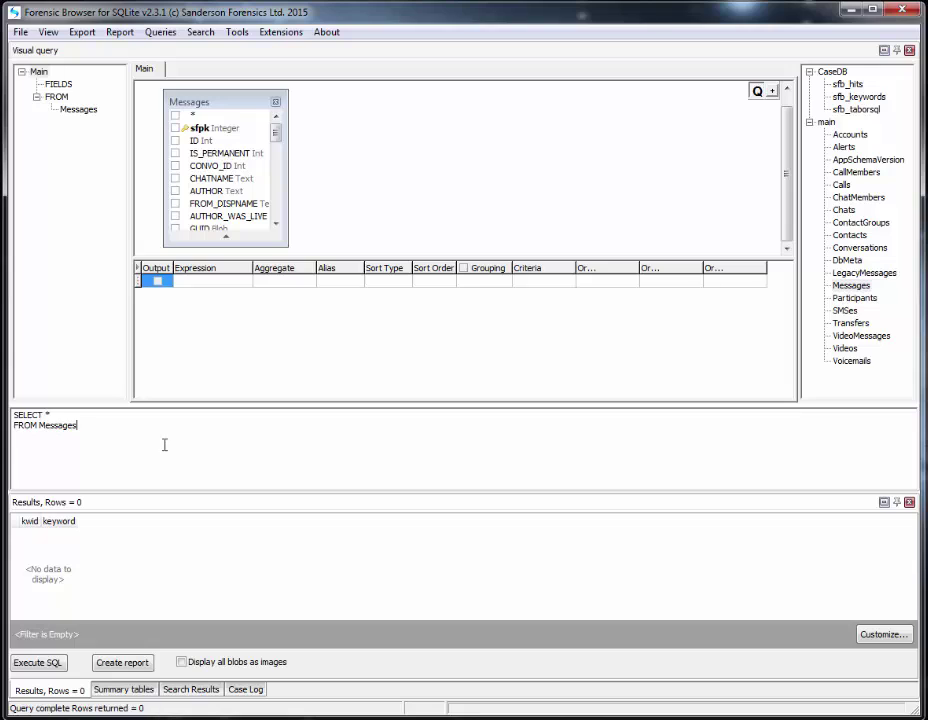
# - Include the TIMESTAMP, AUTHOR and DIALOG_PARTNER fields of the Messages table in the query output
pyautogui.moveTo(265, 178)
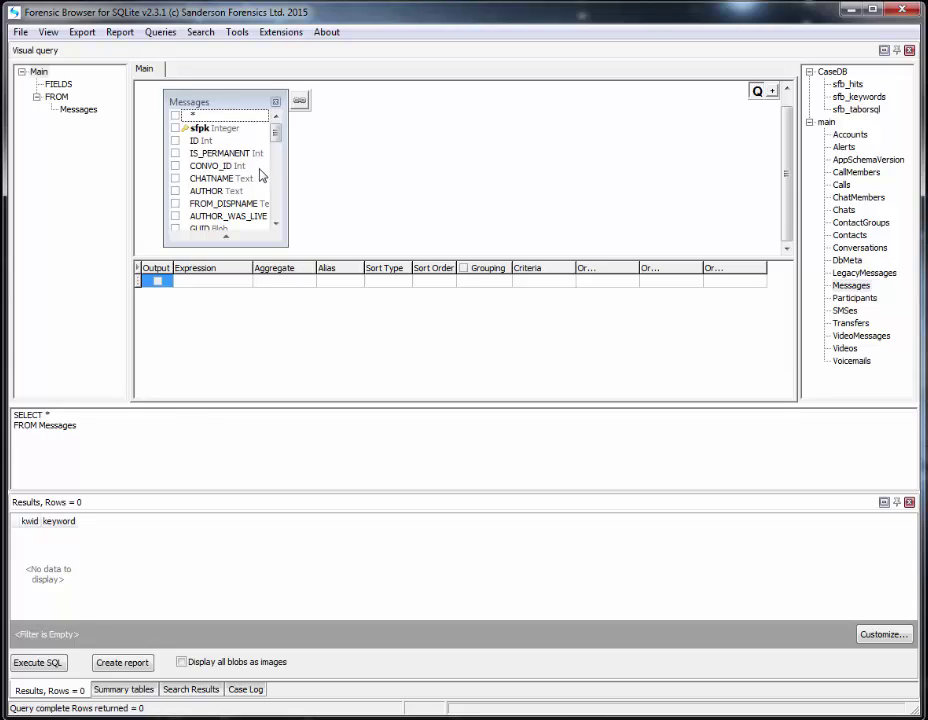
pyautogui.click(276, 224)
pyautogui.click(276, 224)
pyautogui.click(276, 224)
pyautogui.click(276, 224)
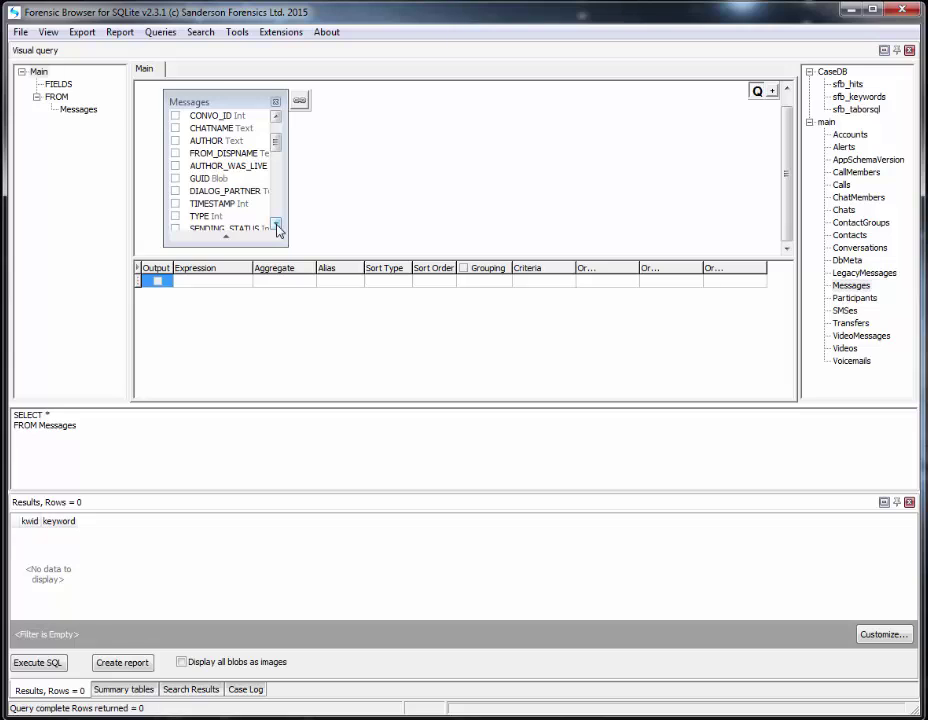
pyautogui.click(175, 204)
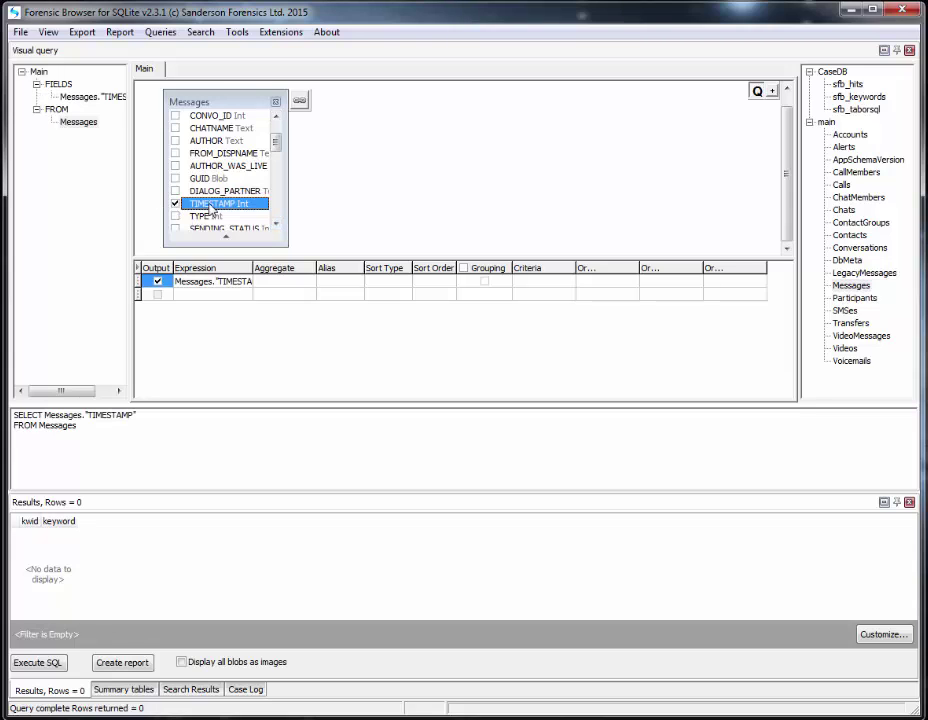
pyautogui.click(193, 141)
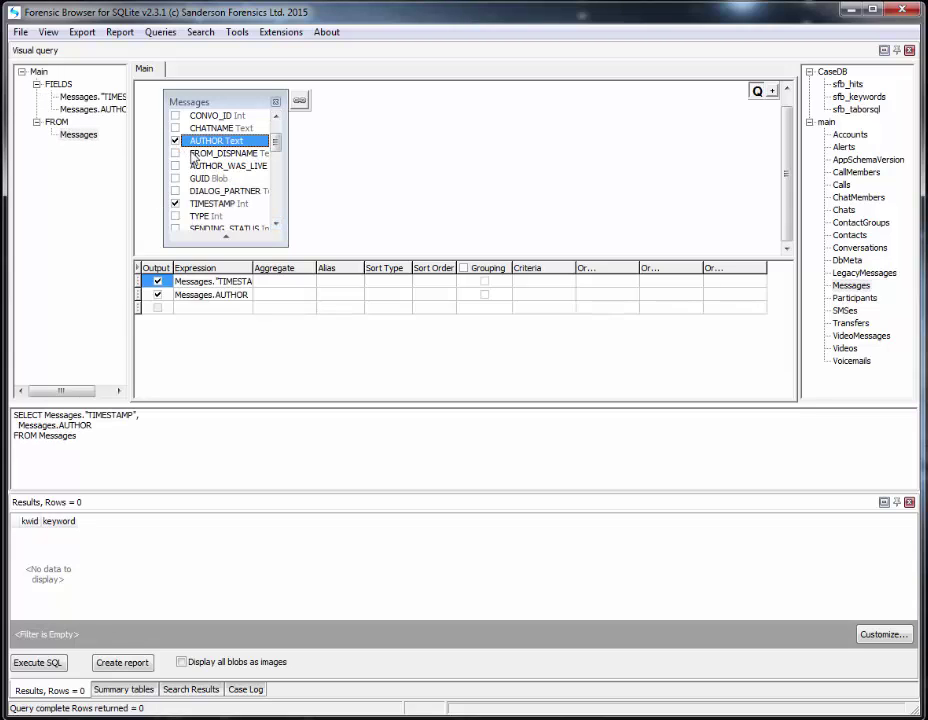
pyautogui.click(175, 191)
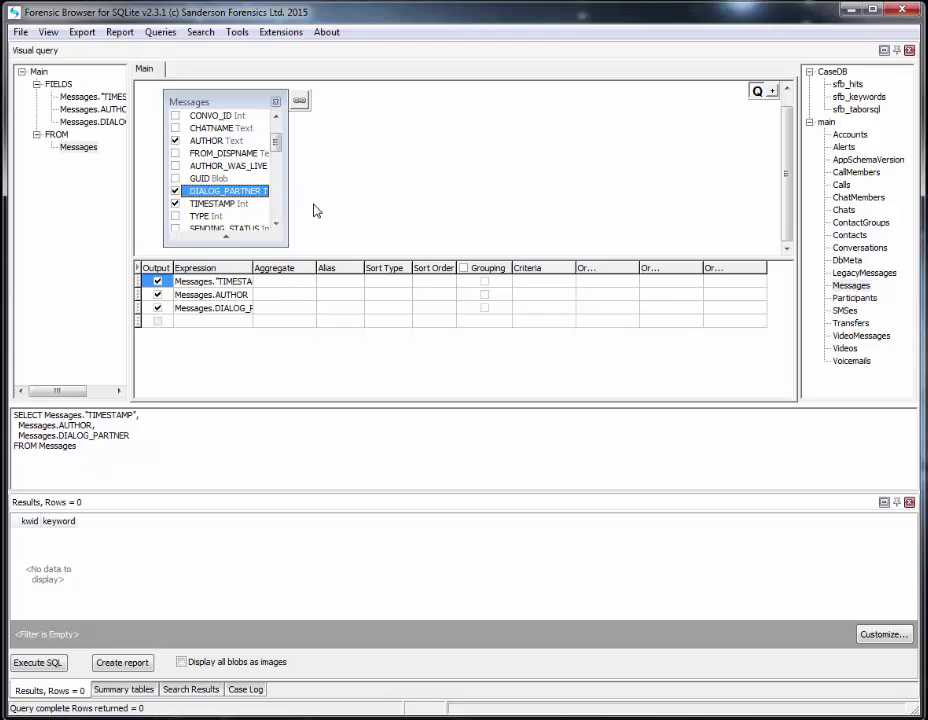
# - Include the BODY_XML field of the Messages table in the output and widen the Expression column to fit the full field names
pyautogui.scroll(-1, 277, 214)
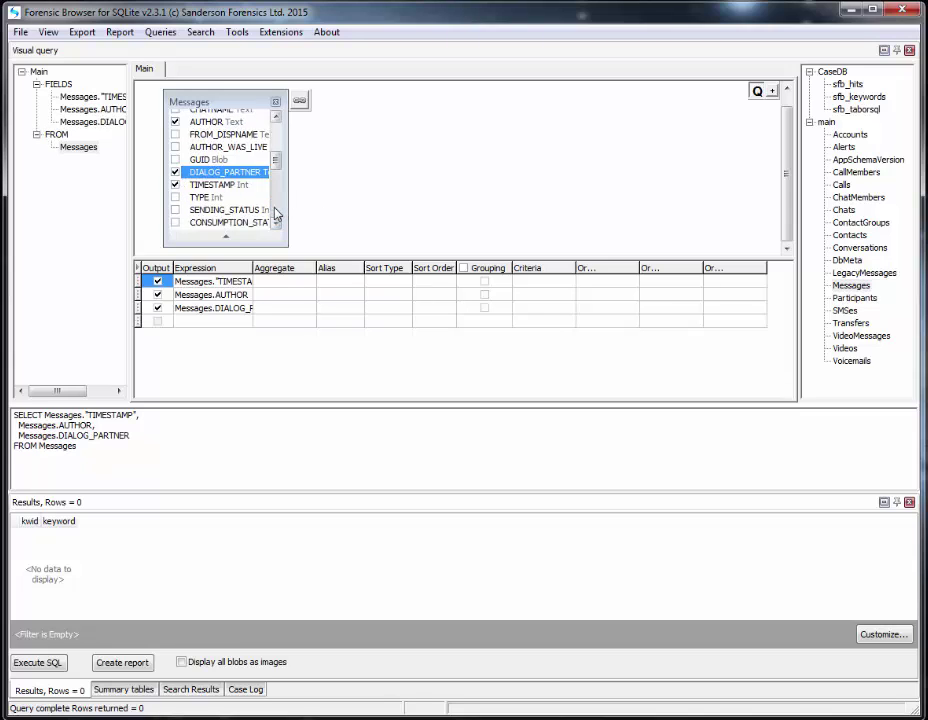
pyautogui.scroll(-2, 277, 214)
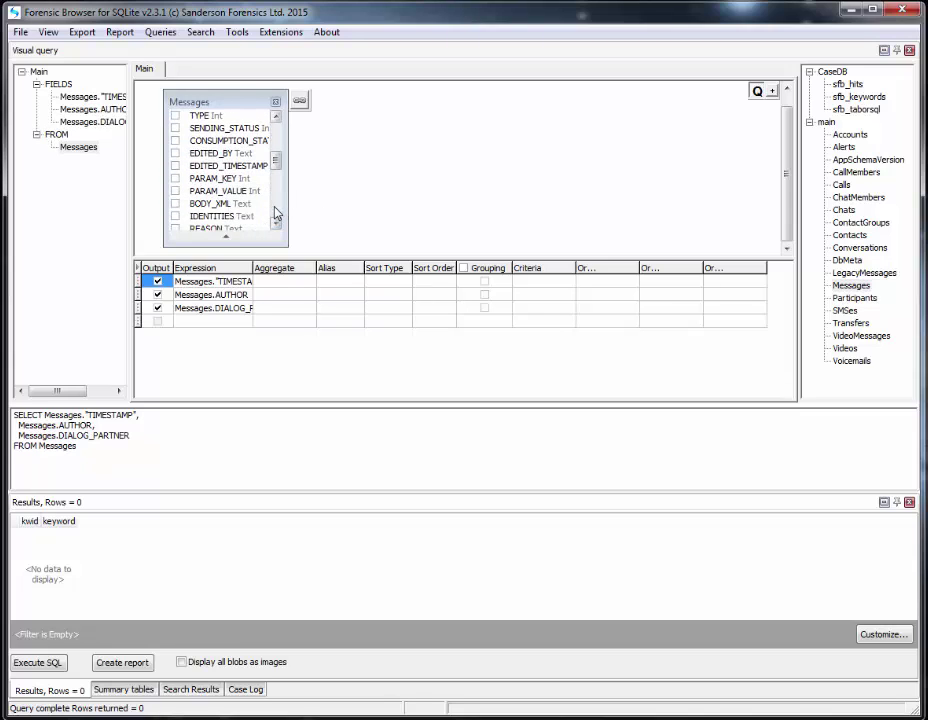
pyautogui.click(175, 203)
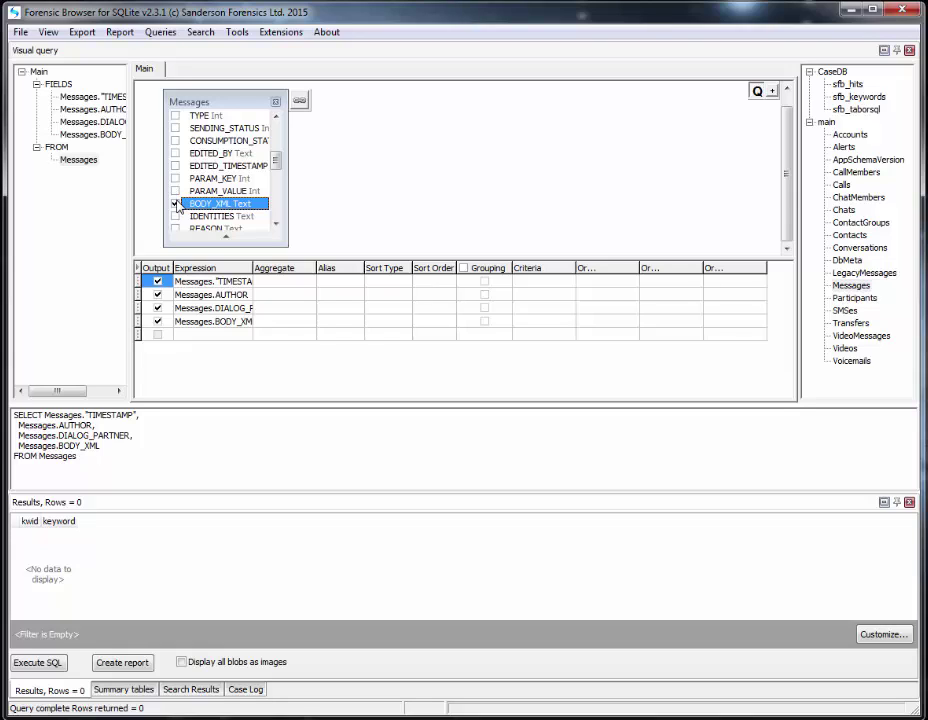
pyautogui.click(175, 204)
pyautogui.click(175, 204)
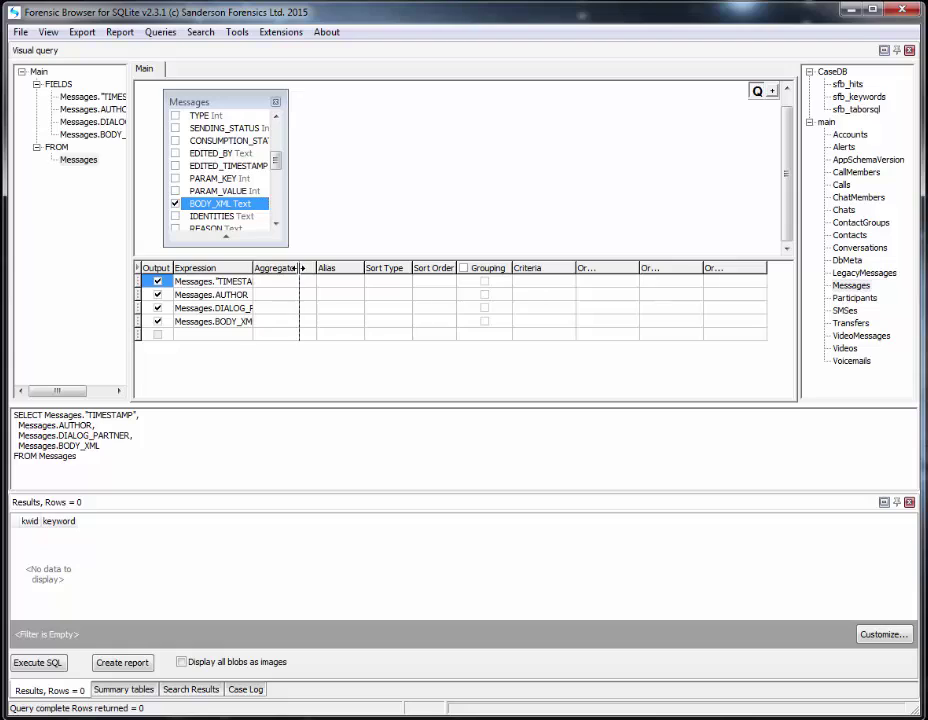
pyautogui.moveTo(251, 267); pyautogui.dragTo(296, 268)
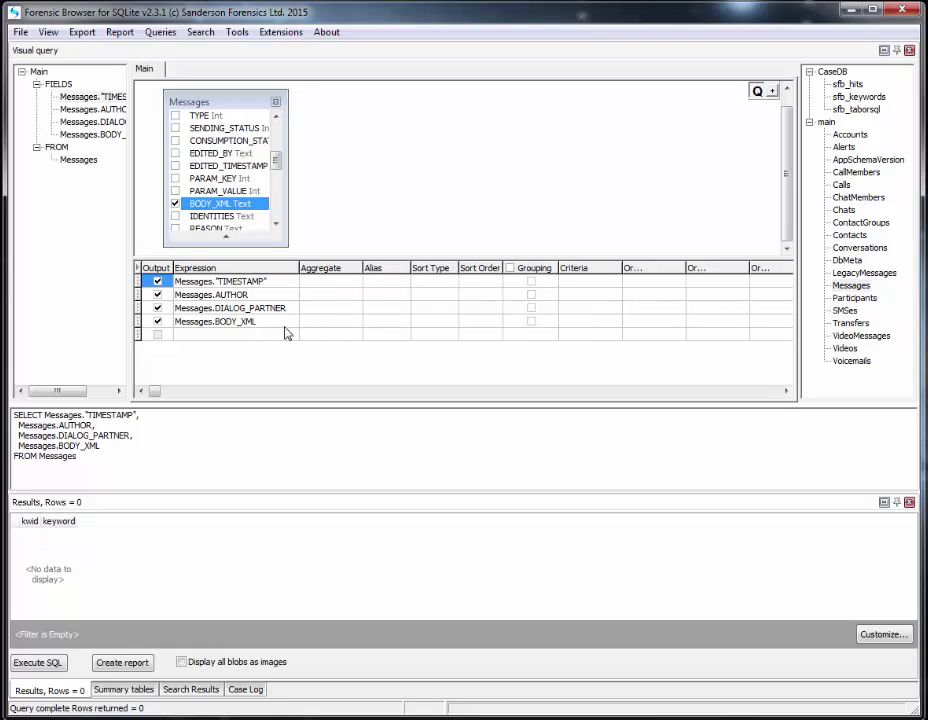
# - Execute the Messages query and look through the returned rows down to those with message text
pyautogui.click(50, 666)
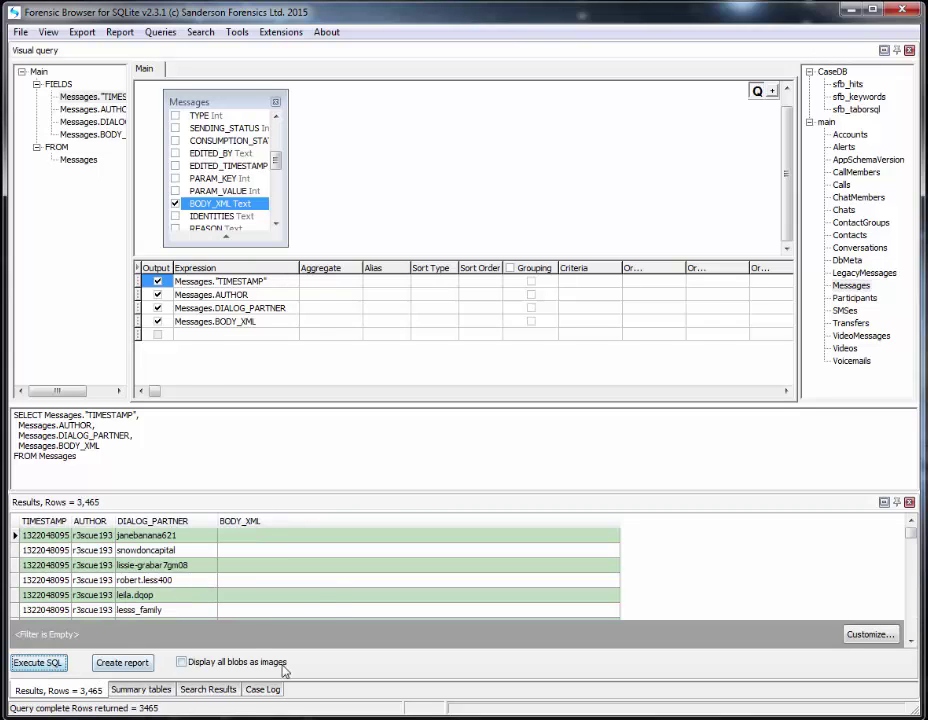
pyautogui.click(288, 573)
pyautogui.scroll(-5, 288, 573)
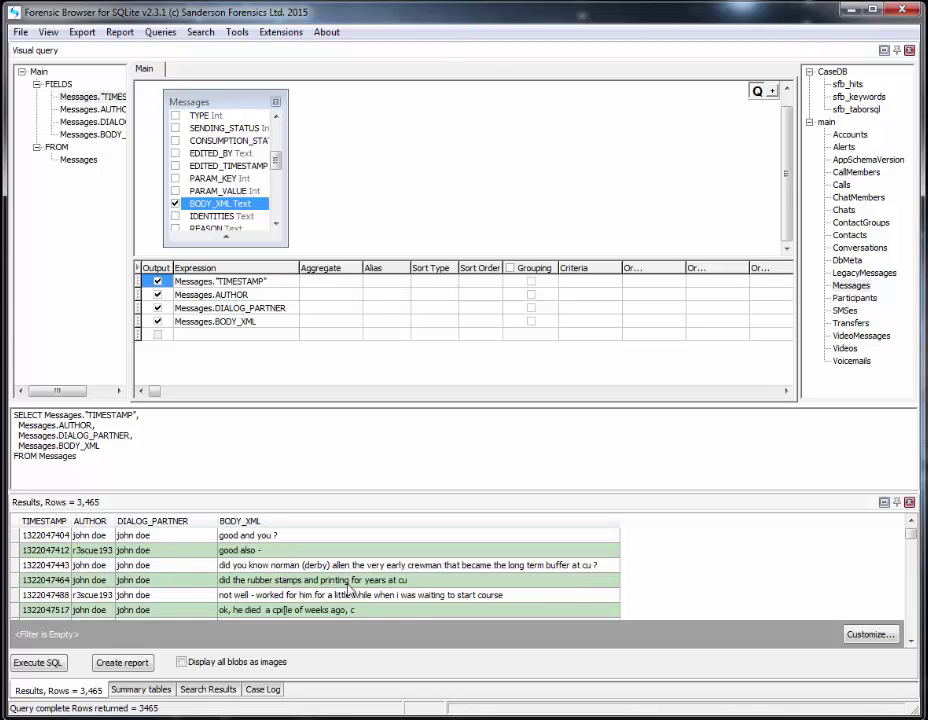
# - Convert the TIMESTAMP column as a Unix 10 digit timestamp to yyyy/MM/dd HH:mm:ss in the (UTC) Dublin, Edinburgh, Lisbon, London time zone, adjusted for DST
pyautogui.rightClick(50, 546)
pyautogui.click(108, 548)
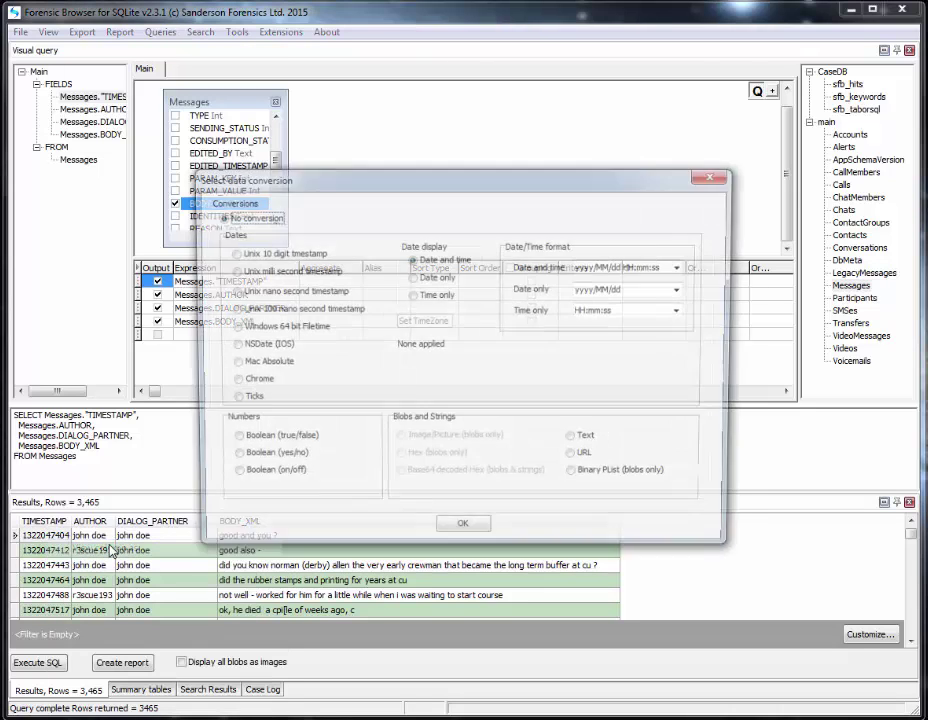
pyautogui.click(250, 255)
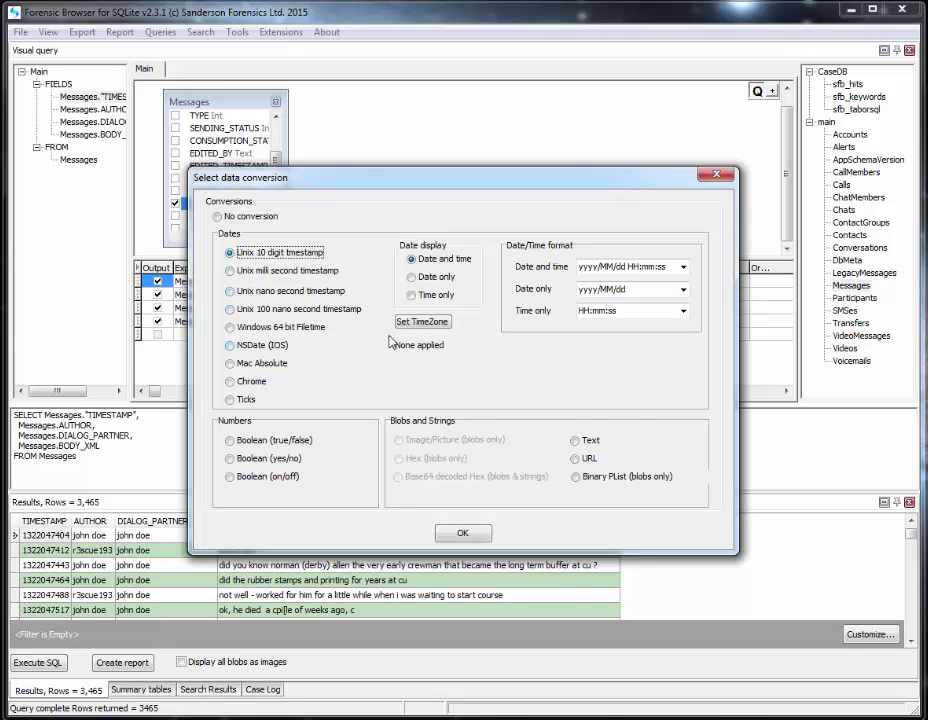
pyautogui.click(424, 322)
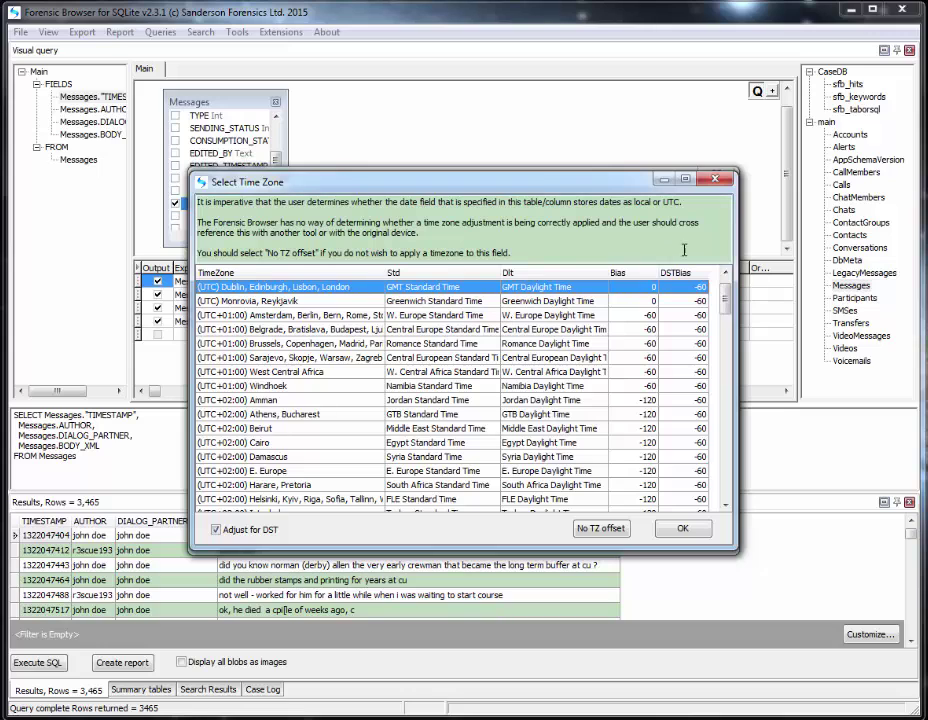
pyautogui.click(681, 528)
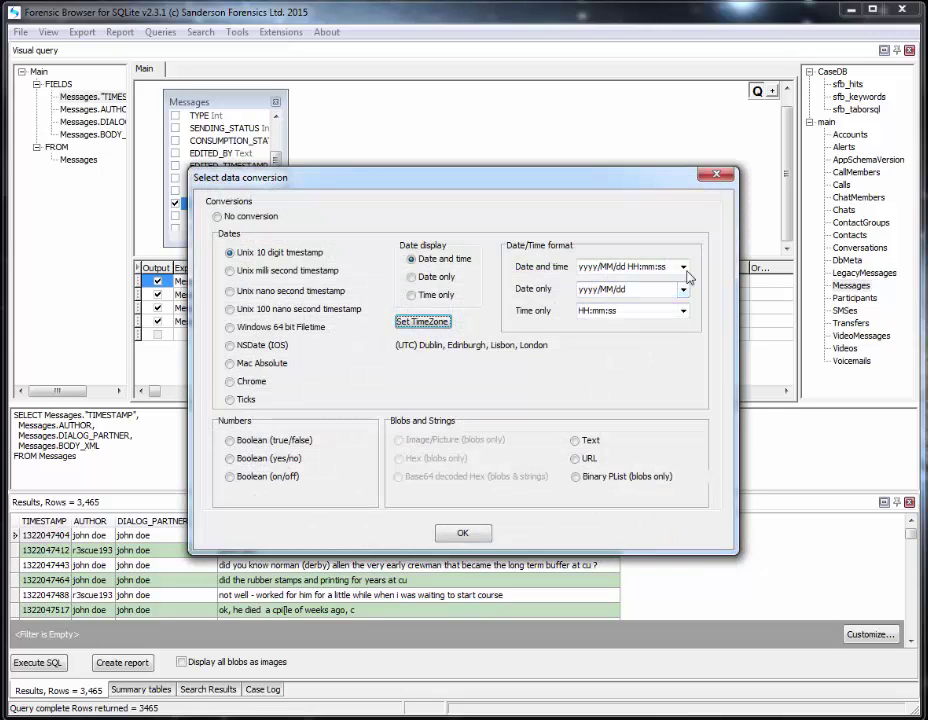
pyautogui.click(683, 267)
pyautogui.click(692, 248)
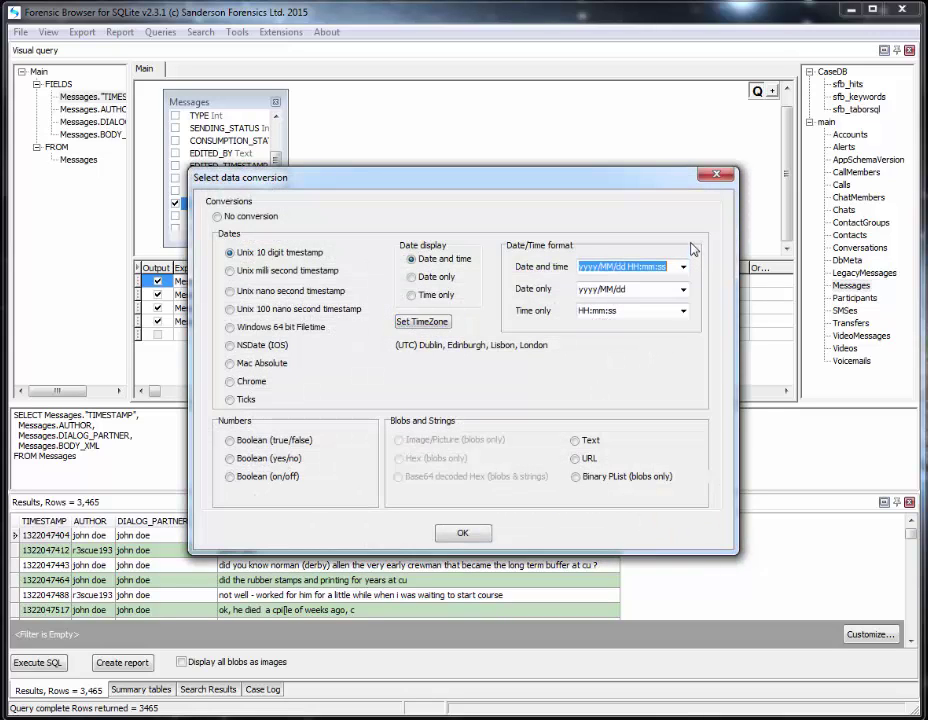
pyautogui.click(463, 534)
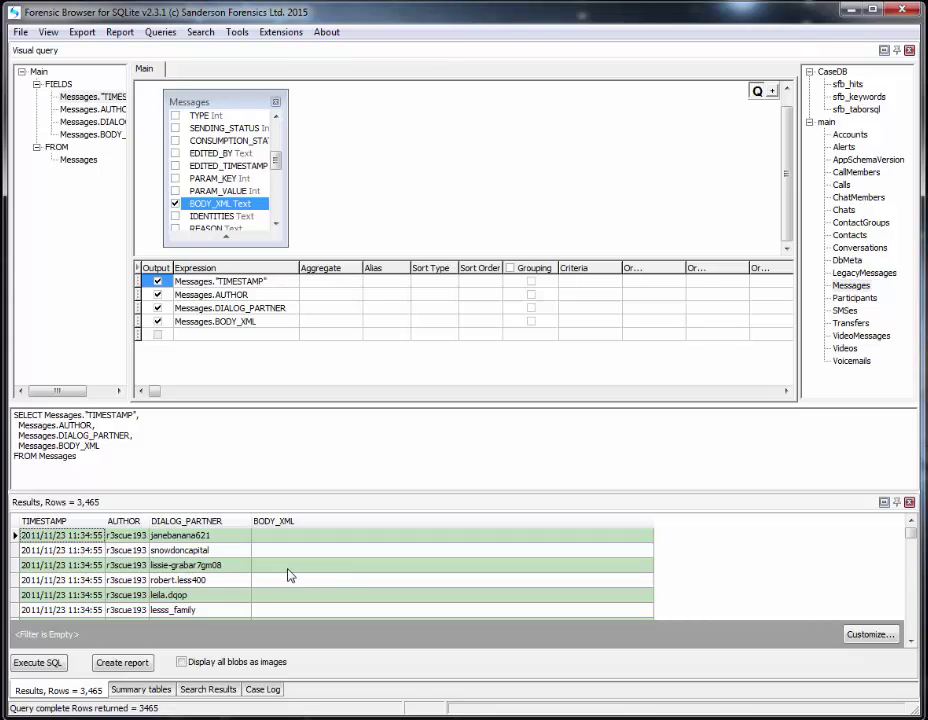
# - Look through the result rows with the converted timestamps and slightly widen the AUTHOR column
pyautogui.scroll(-3, 210, 570)
pyautogui.scroll(-2, 210, 571)
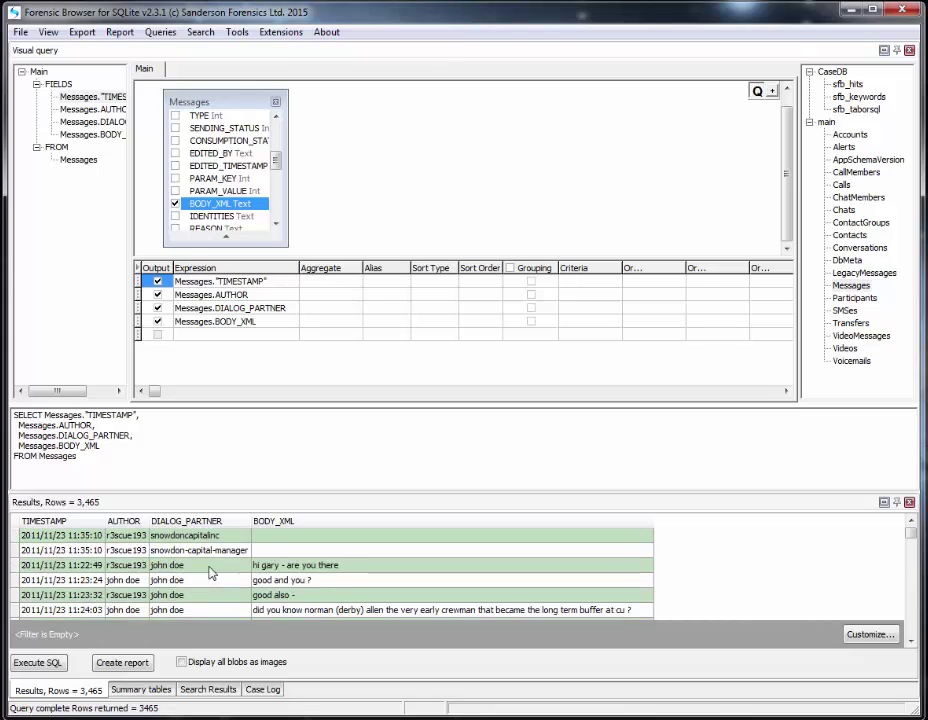
pyautogui.scroll(4, 210, 571)
pyautogui.click(210, 571)
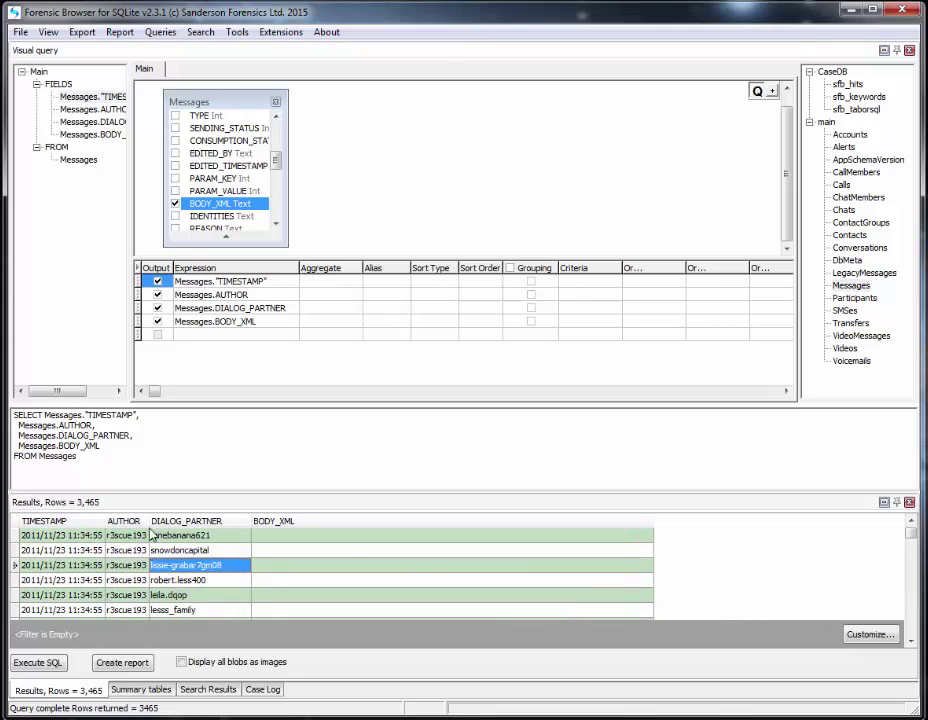
pyautogui.moveTo(149, 521); pyautogui.dragTo(161, 521)
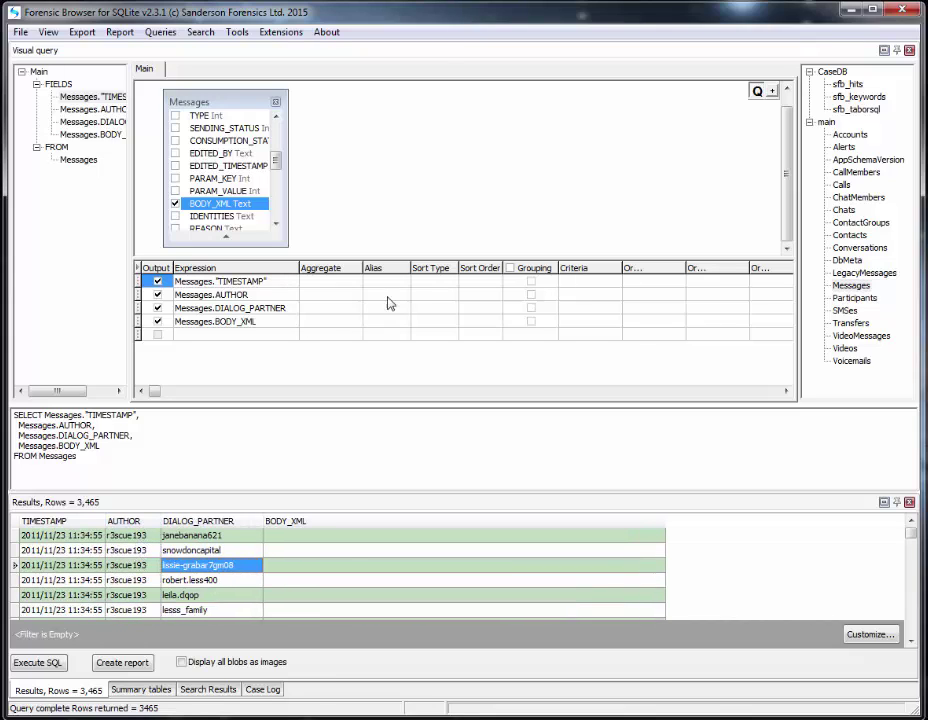
# - Give the AUTHOR field the alias Sender and the DIALOG_PARTNER field the alias Partner in the query
pyautogui.click(249, 295)
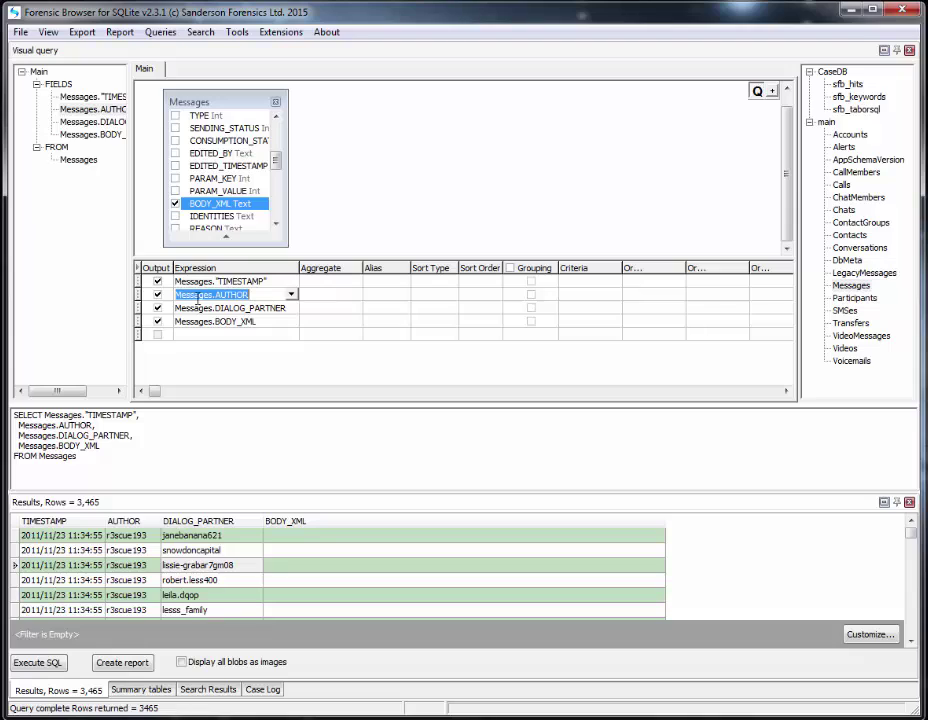
pyautogui.click(387, 295)
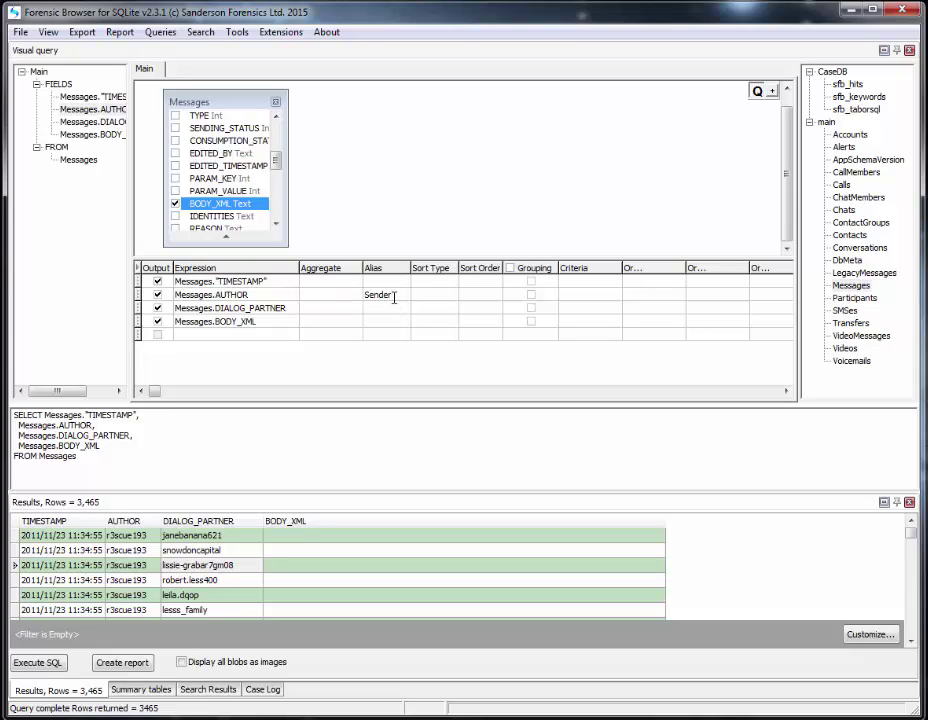
pyautogui.click(386, 312)
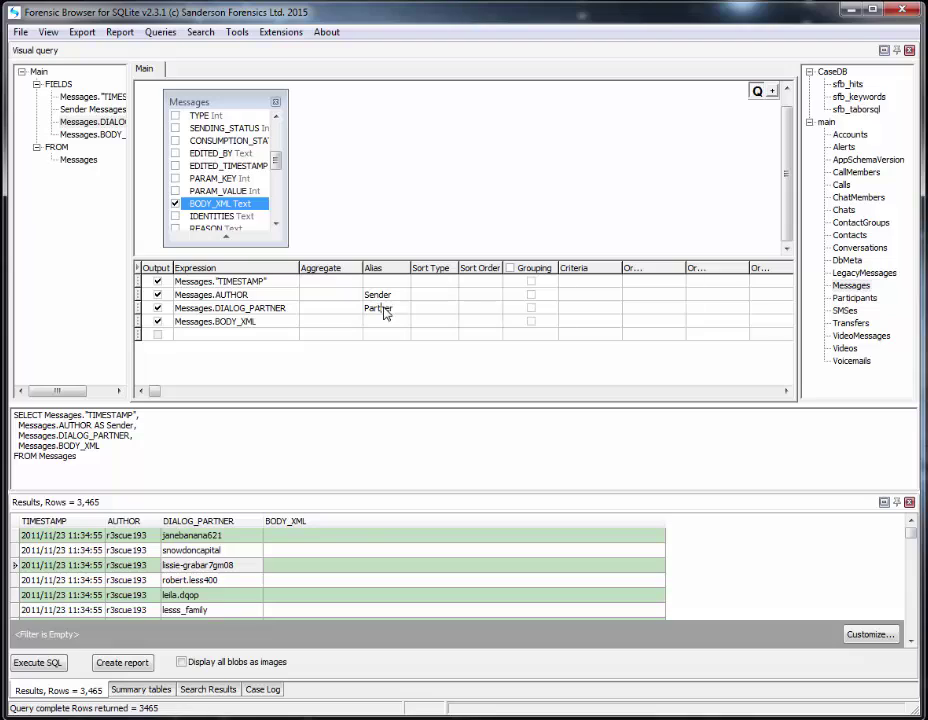
pyautogui.write('Partner')
pyautogui.click(115, 449)
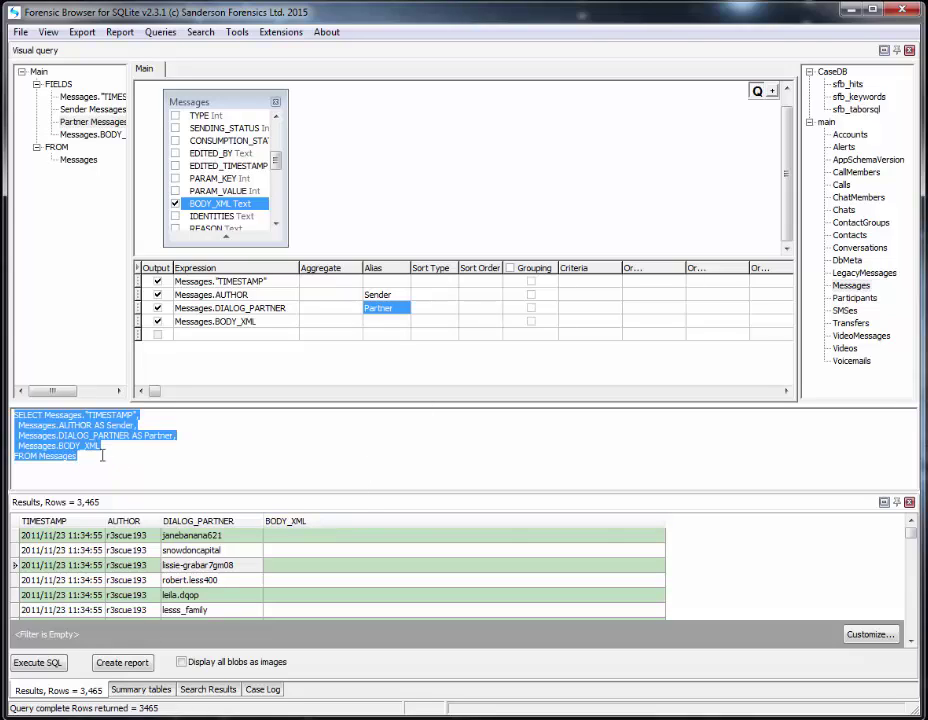
pyautogui.click(121, 466)
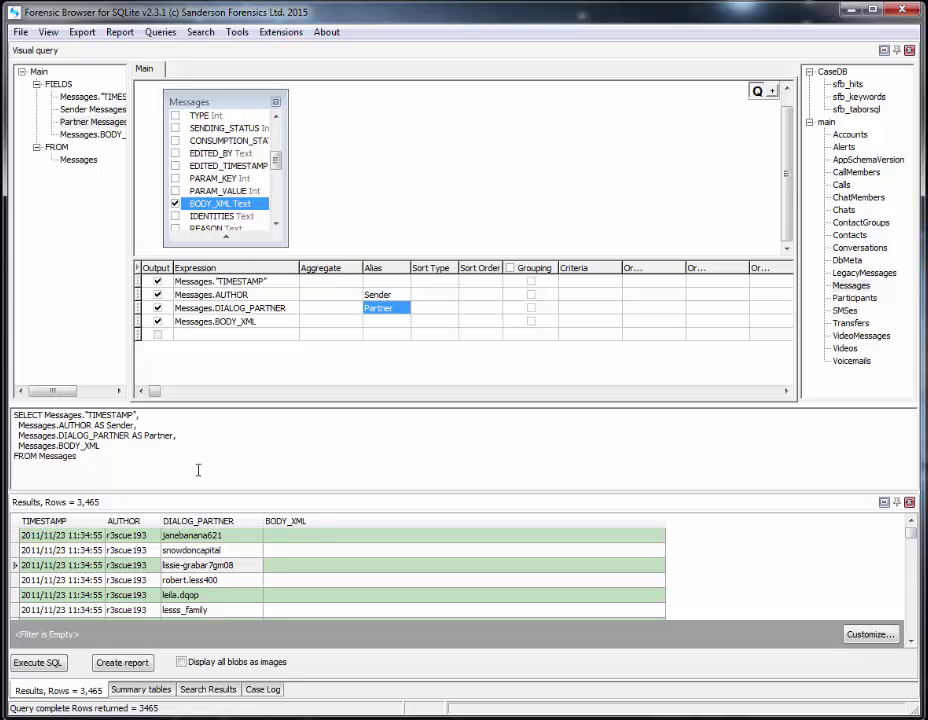
# - Execute the Messages query with its new aliases and look through the rows down to those with message text
pyautogui.click(53, 667)
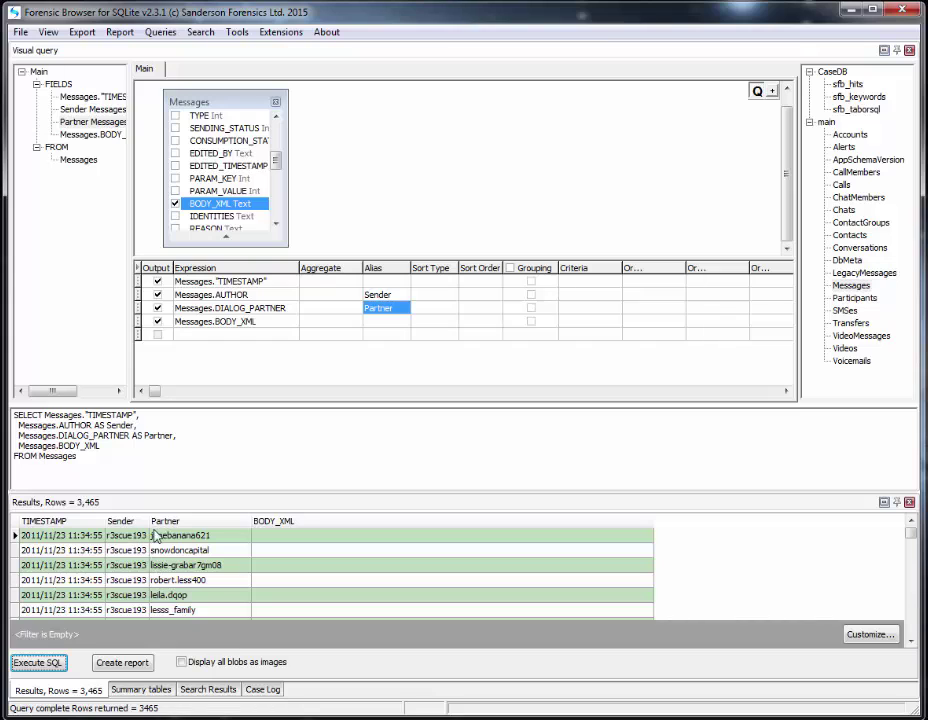
pyautogui.click(342, 567)
pyautogui.scroll(-5, 342, 578)
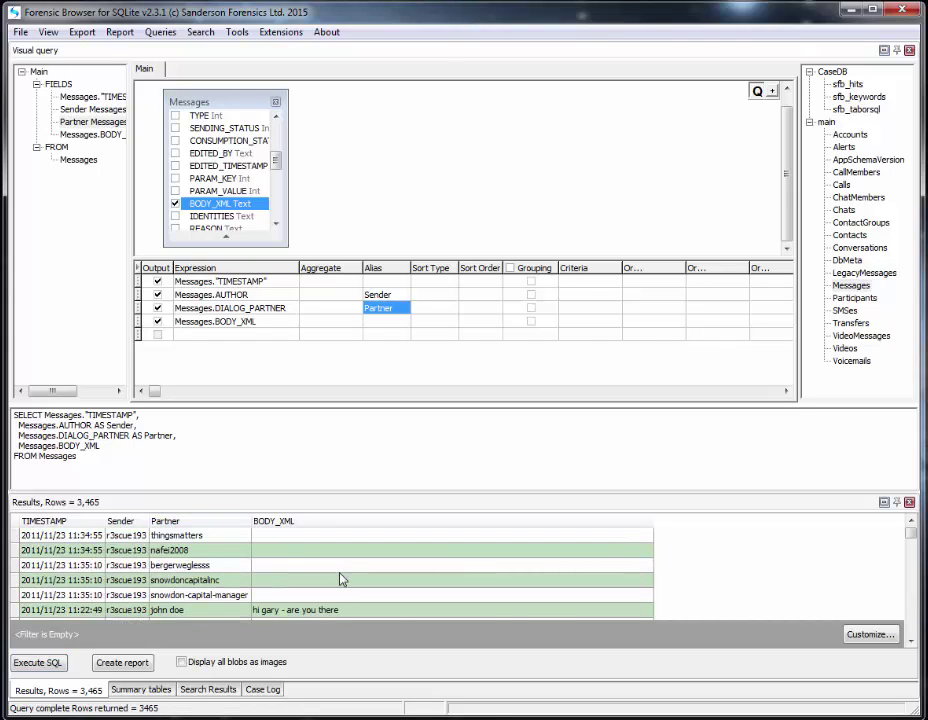
pyautogui.scroll(-5, 342, 578)
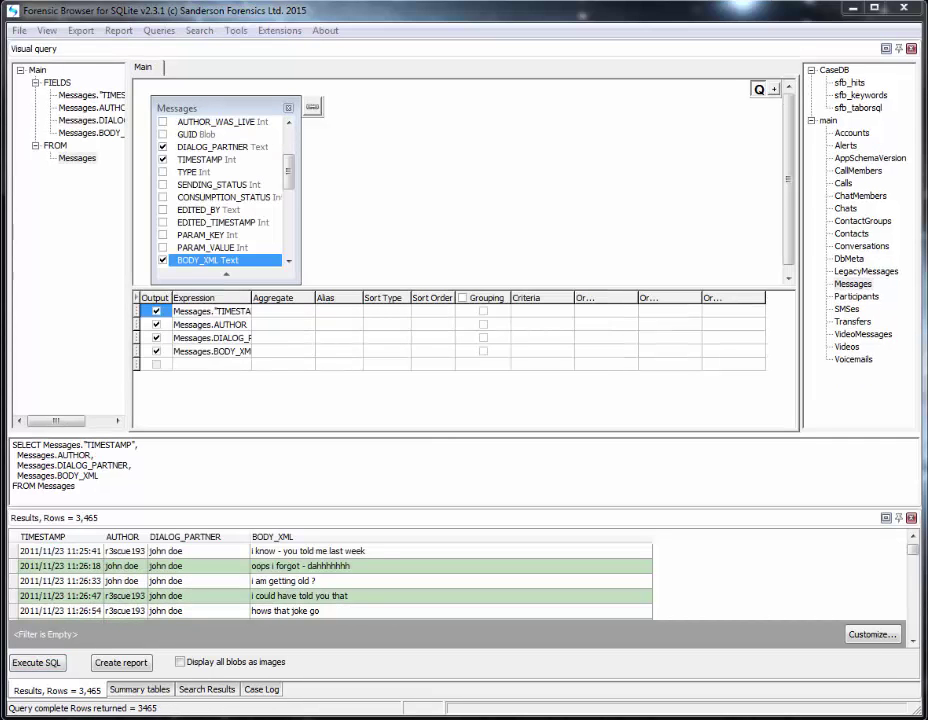
# - Reset the visual query designer and add the Contacts table to the empty query
pyautogui.click(158, 30)
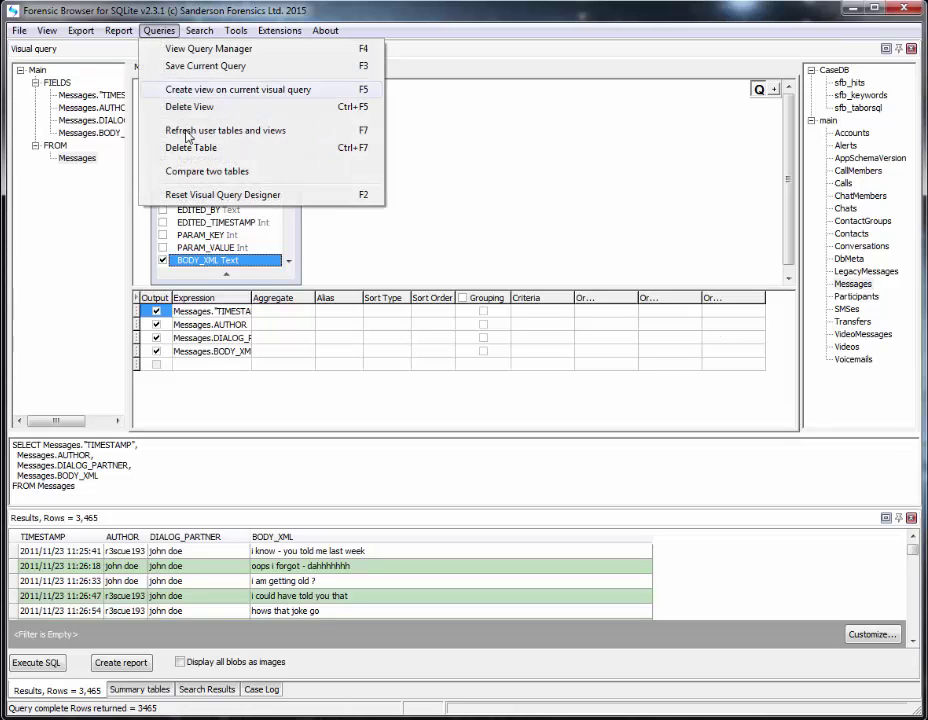
pyautogui.click(213, 195)
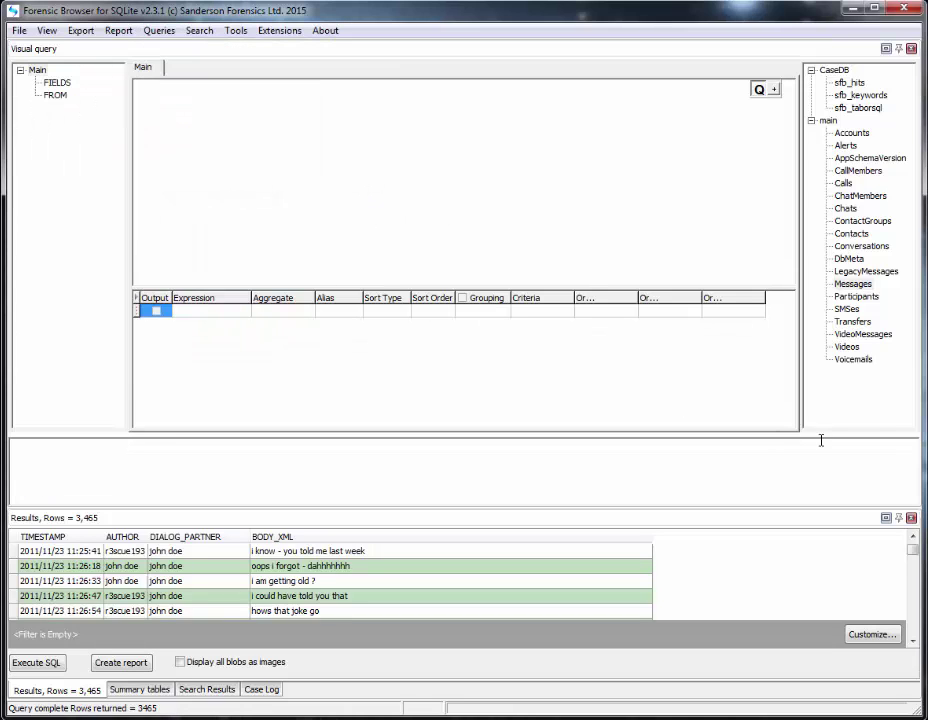
pyautogui.moveTo(851, 233); pyautogui.dragTo(166, 118)
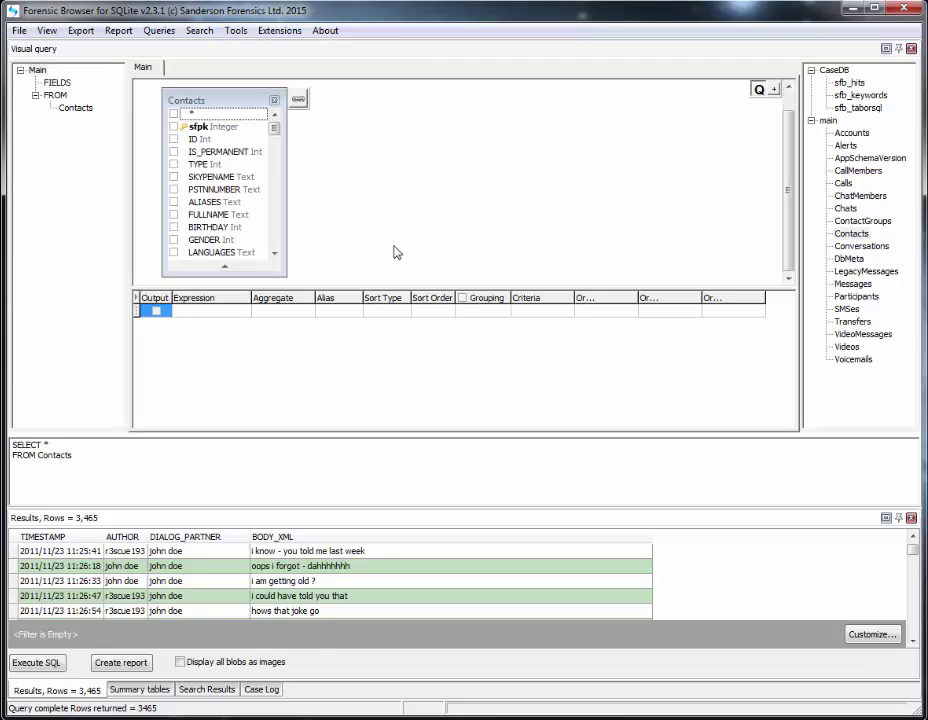
# - Include the SKYPENAME, FULLNAME, EMAILS and AVATAR_IMAGE fields of the Contacts table in the query output
pyautogui.click(174, 177)
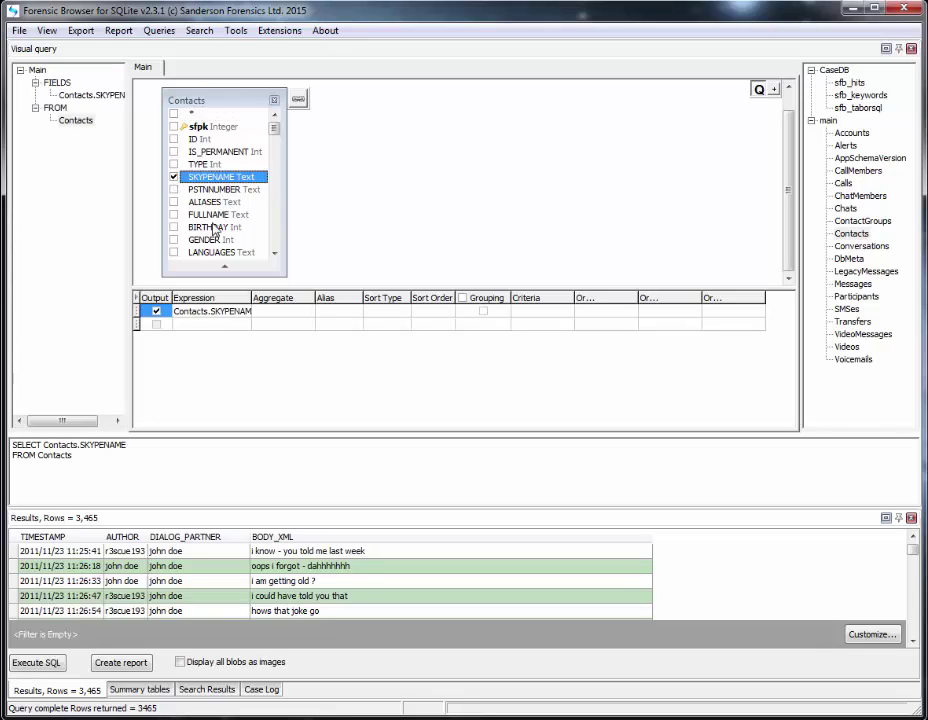
pyautogui.click(174, 214)
pyautogui.scroll(-3, 220, 230)
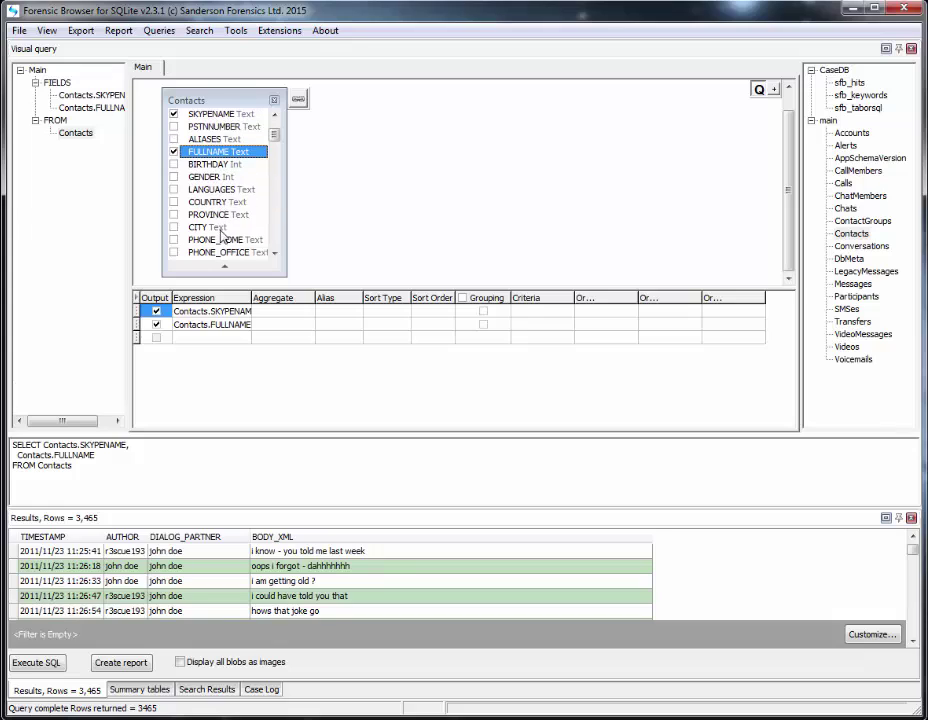
pyautogui.scroll(-3, 225, 230)
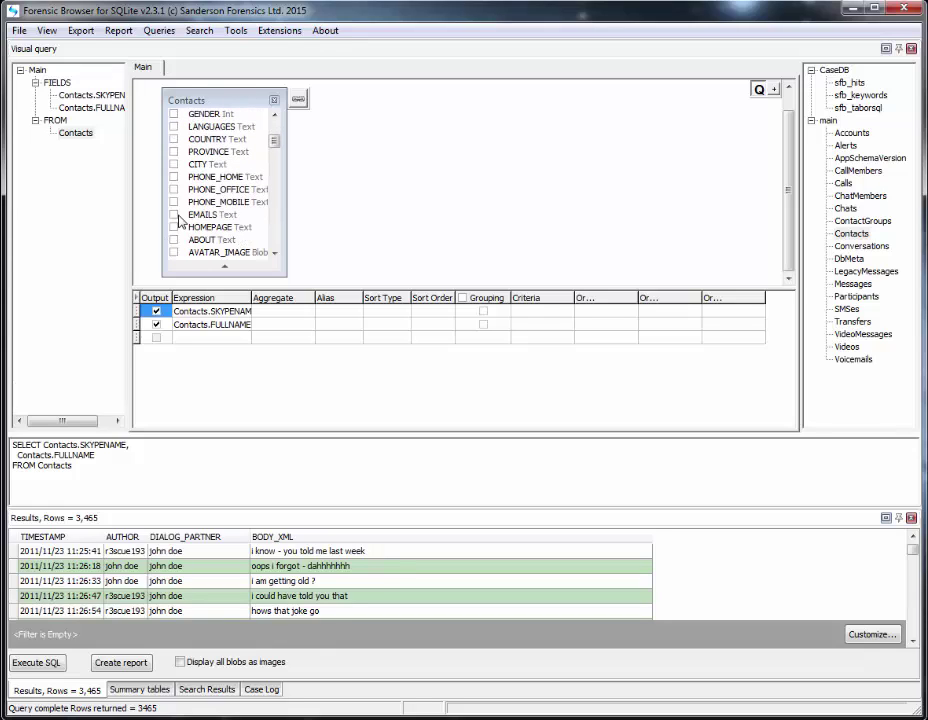
pyautogui.click(174, 214)
pyautogui.scroll(-1, 180, 220)
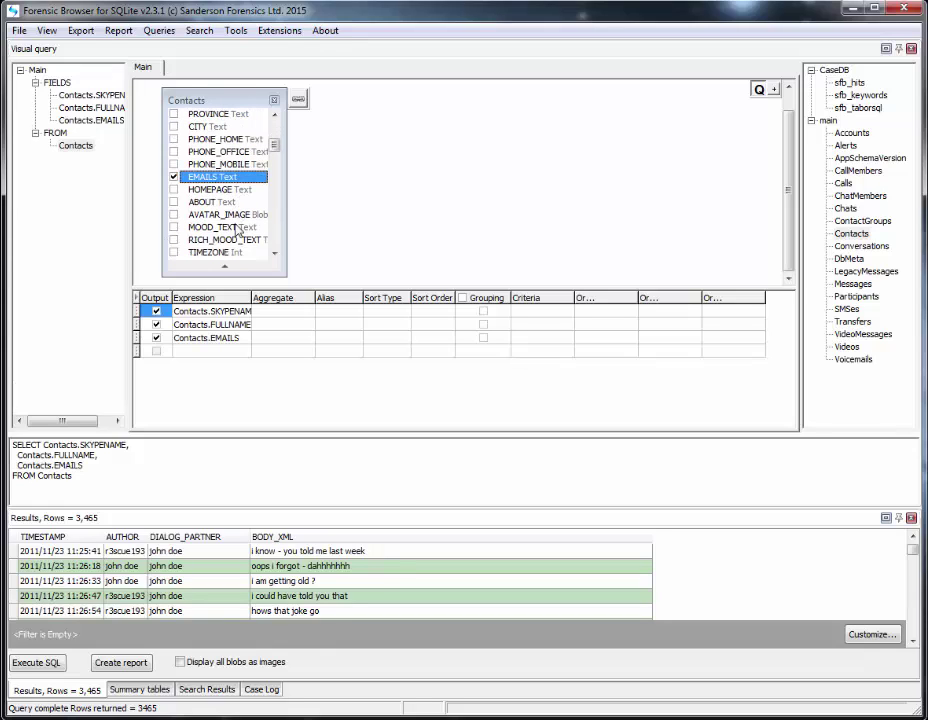
pyautogui.click(174, 214)
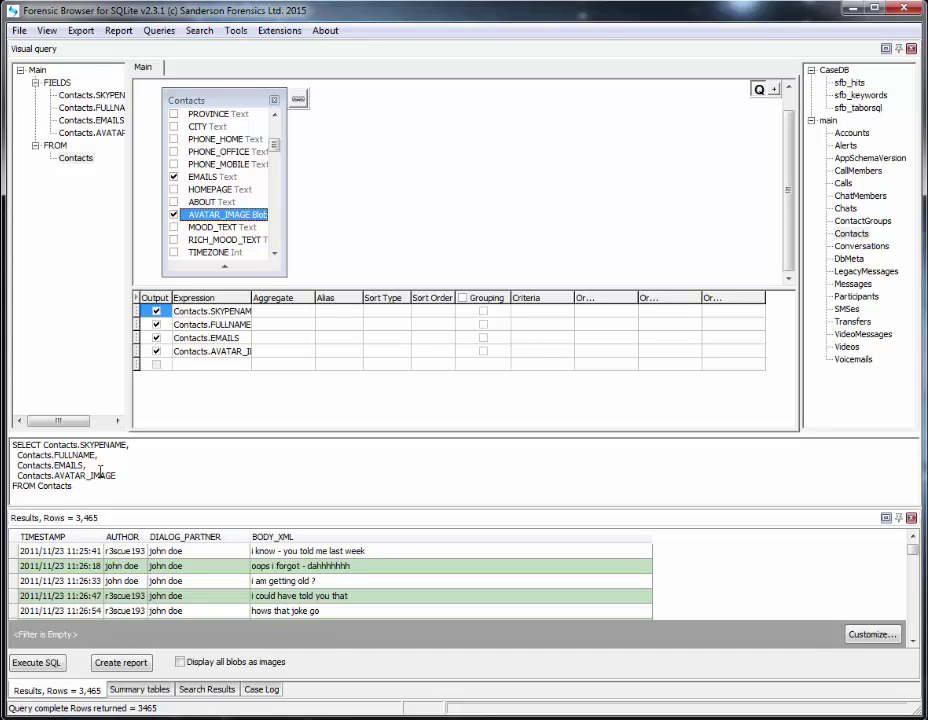
# - Execute the Contacts query and enlarge the results area to show more rows
pyautogui.click(49, 663)
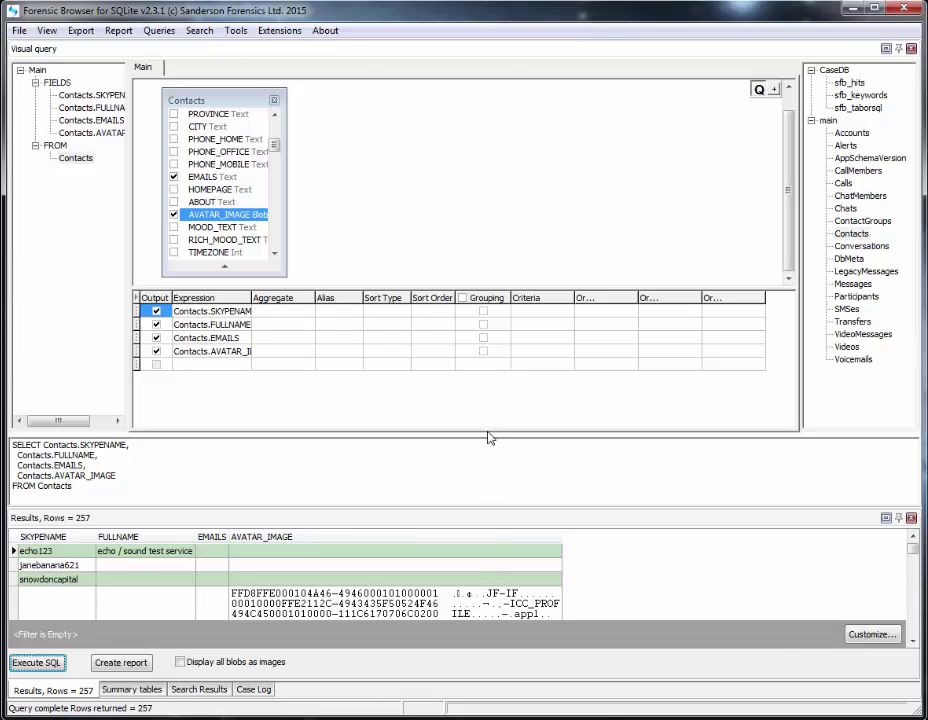
pyautogui.moveTo(489, 439); pyautogui.dragTo(480, 404)
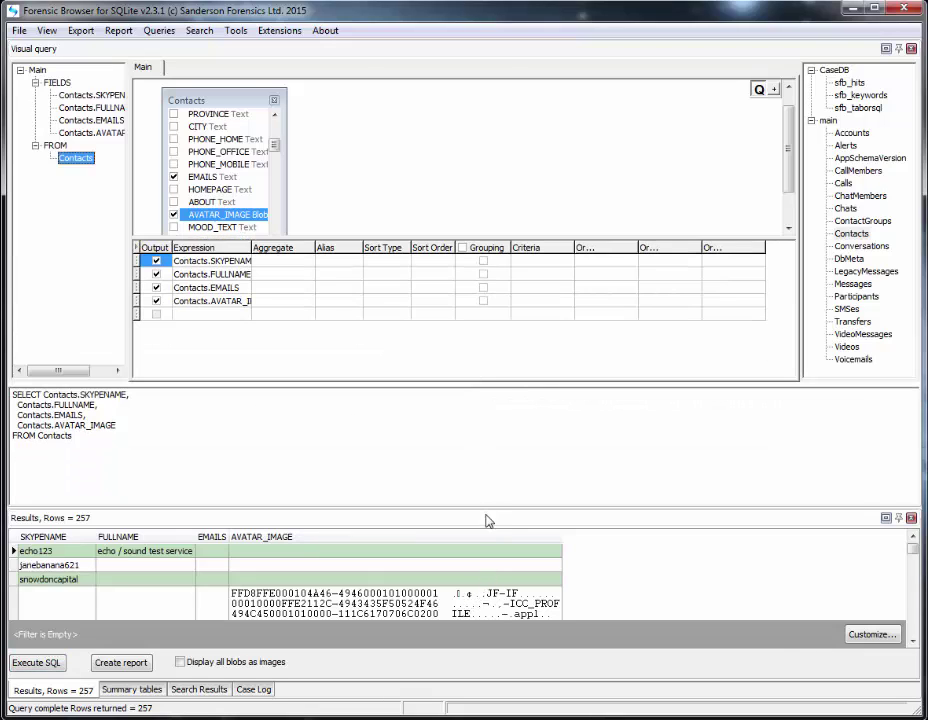
pyautogui.moveTo(487, 505); pyautogui.dragTo(486, 455)
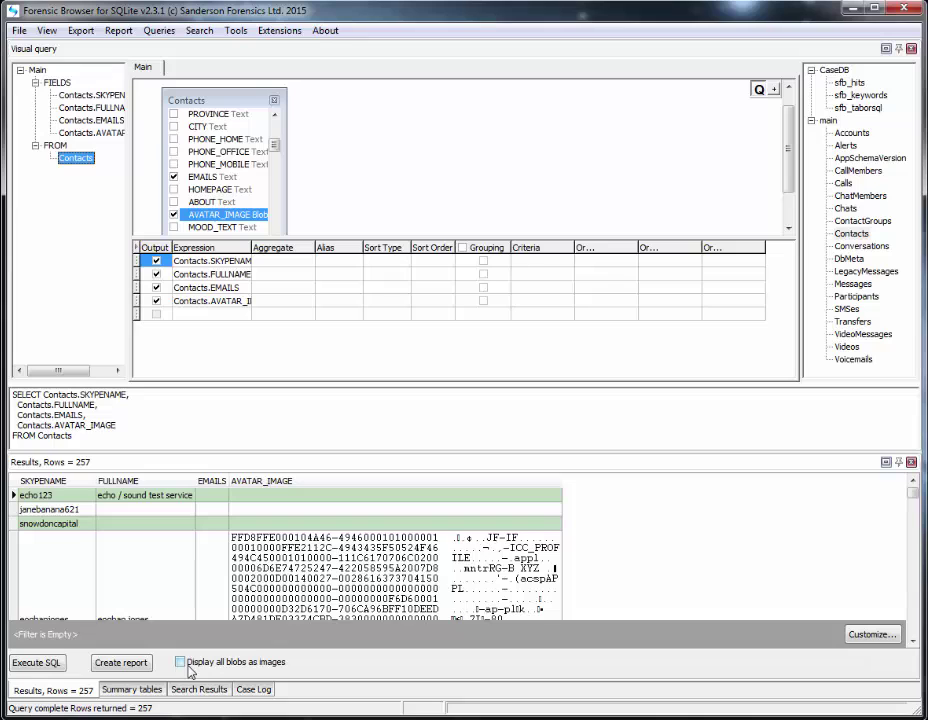
# - Convert the AVATAR_IMAGE column to Image/Picture (blobs only) and look through the contacts' pictures
pyautogui.rightClick(392, 518)
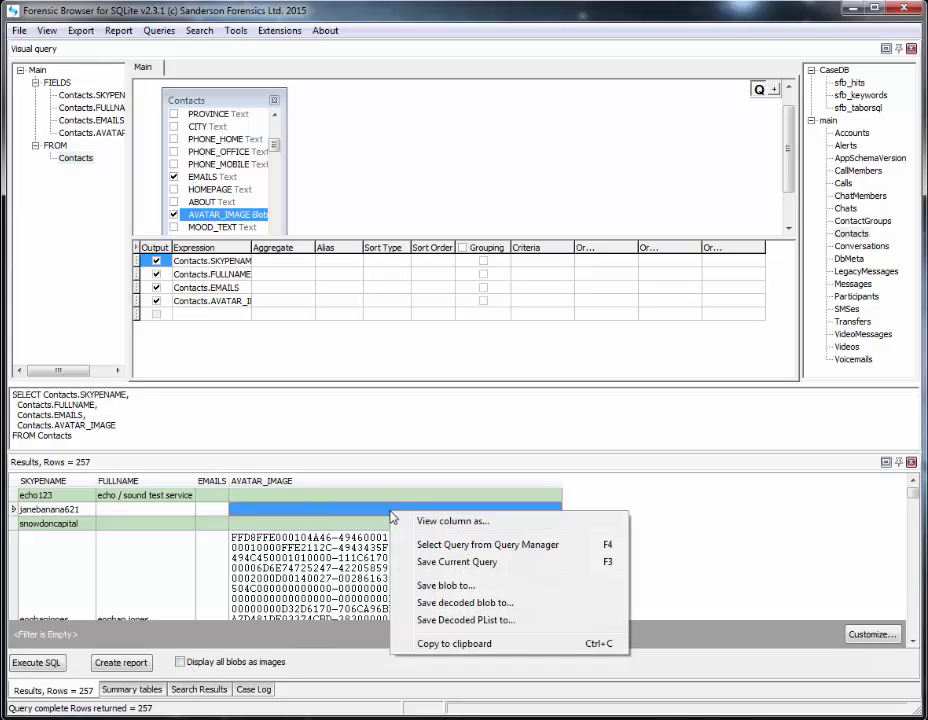
pyautogui.click(465, 525)
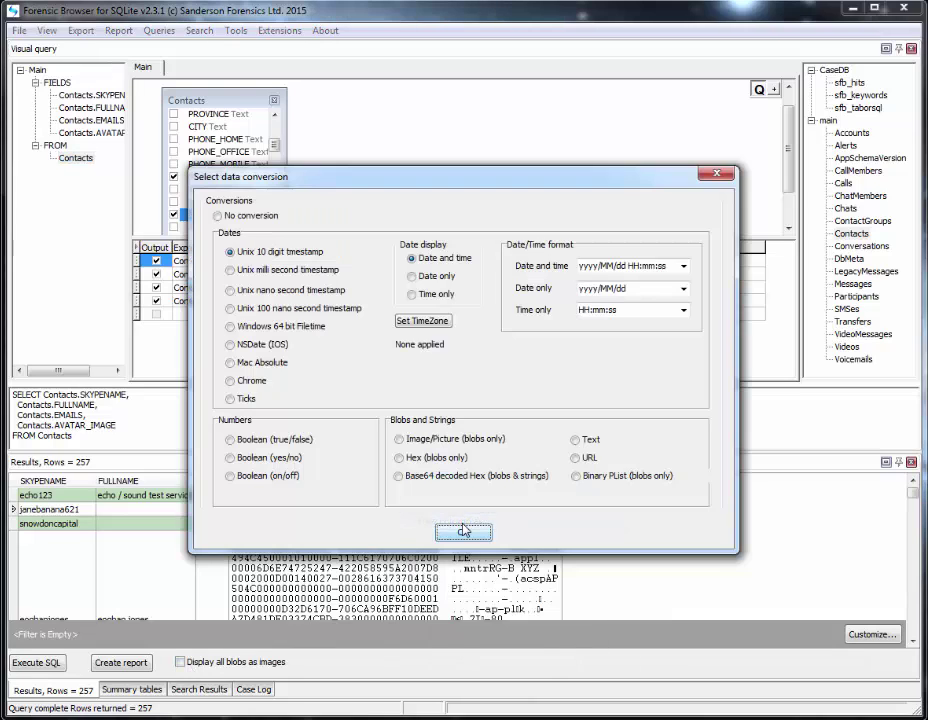
pyautogui.click(399, 439)
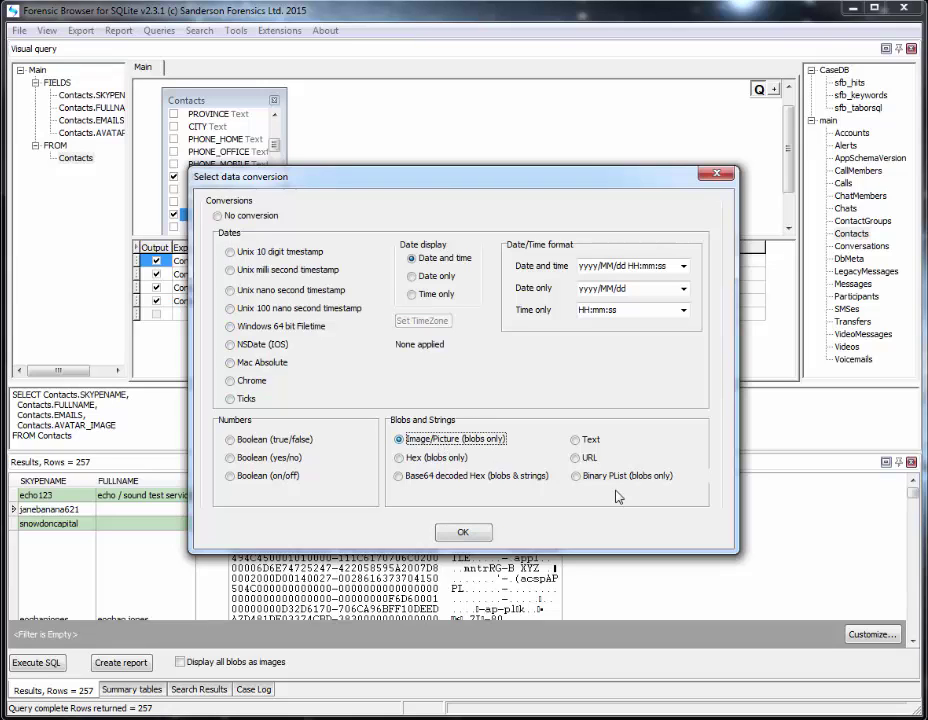
pyautogui.click(466, 531)
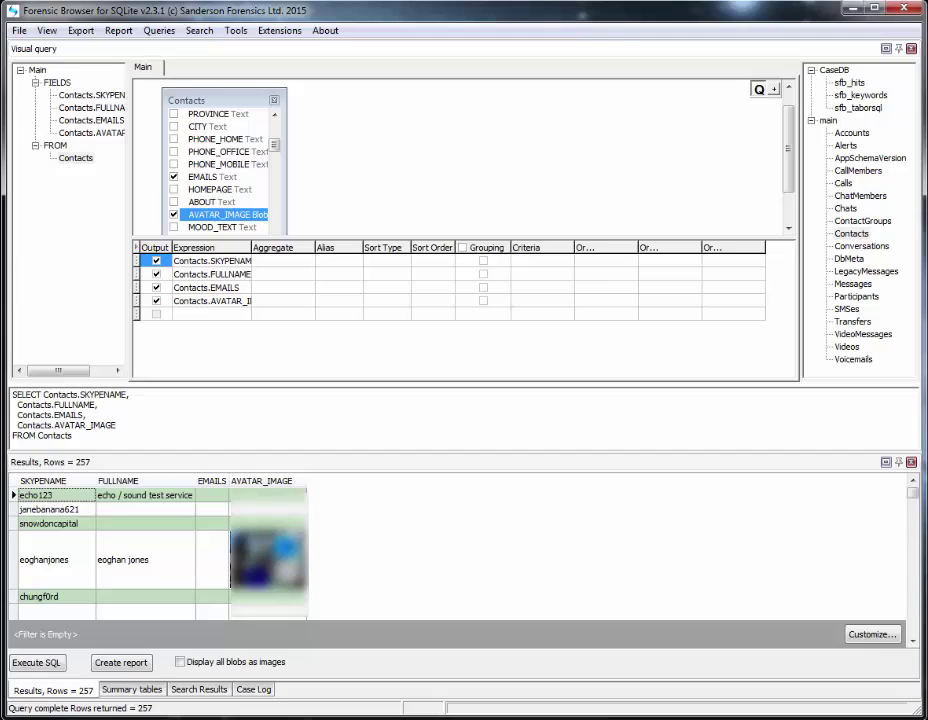
pyautogui.scroll(-10, 160, 550)
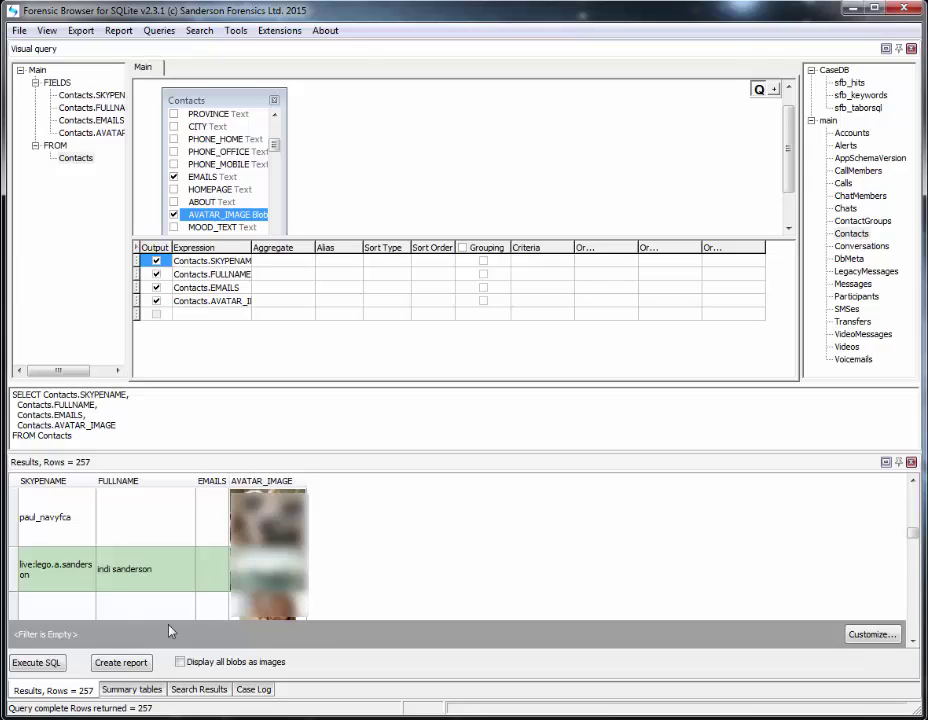
# - Create an HTM report of the contacts over the existing test.HTM, look through it in the browser and close it
pyautogui.click(137, 665)
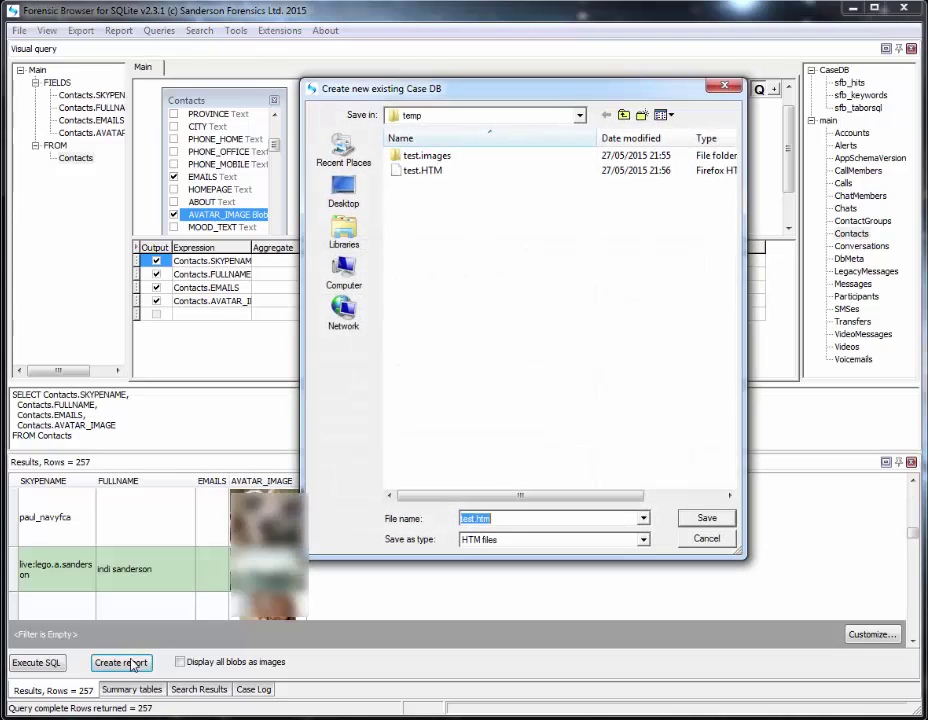
pyautogui.doubleClick(423, 171)
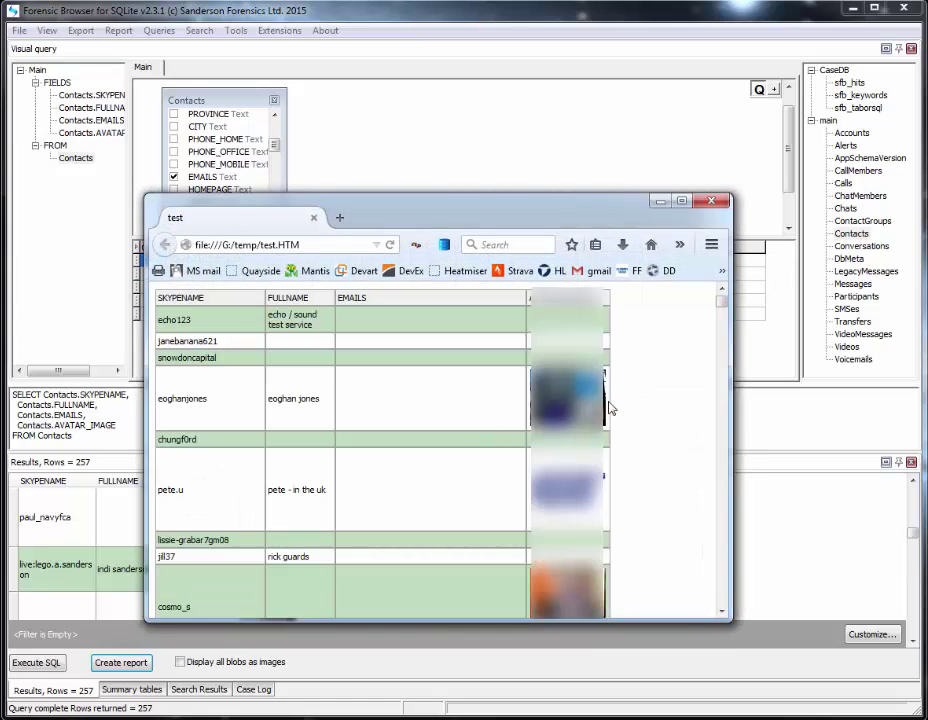
pyautogui.scroll(-5, 684, 425)
pyautogui.scroll(-5, 684, 425)
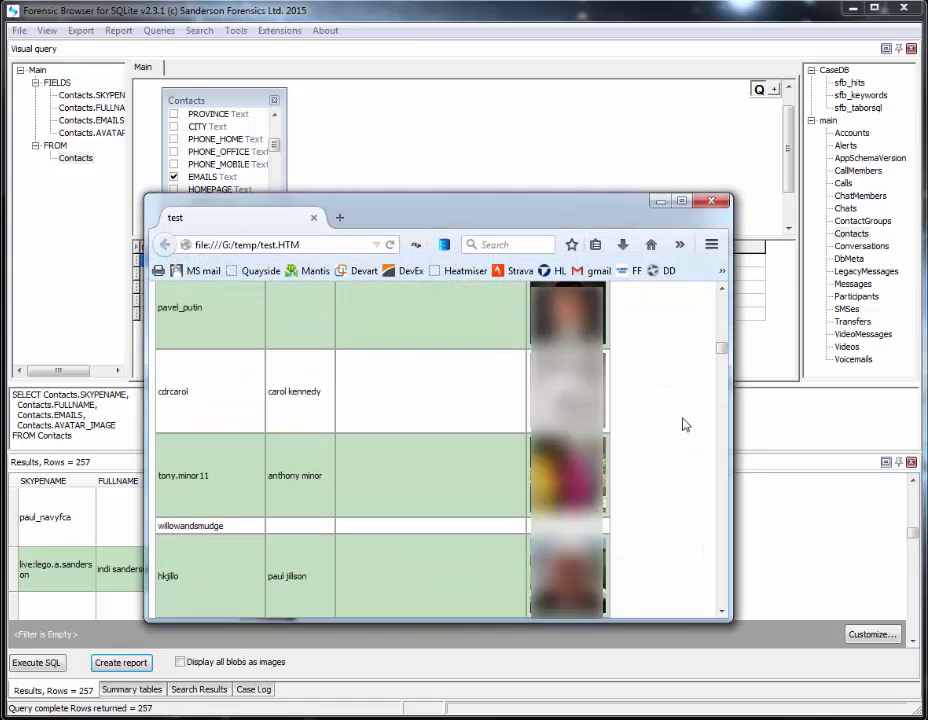
pyautogui.click(712, 201)
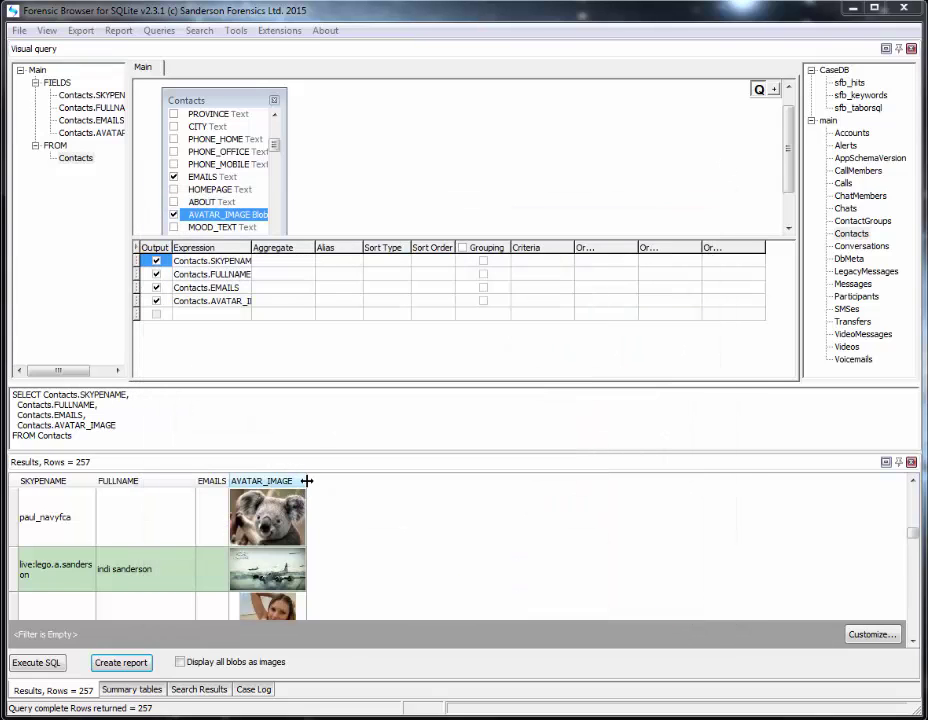
# - Narrow the AVATAR_IMAGE column, recreate the contacts report as test.htm in the temp folder and look through it
pyautogui.moveTo(307, 481); pyautogui.dragTo(265, 481)
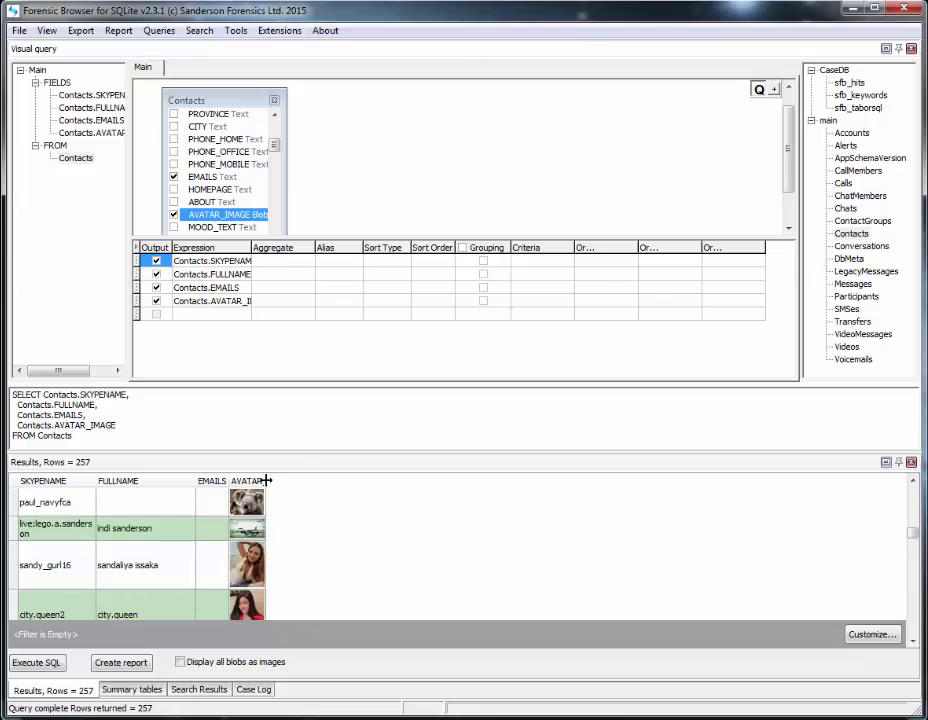
pyautogui.click(102, 667)
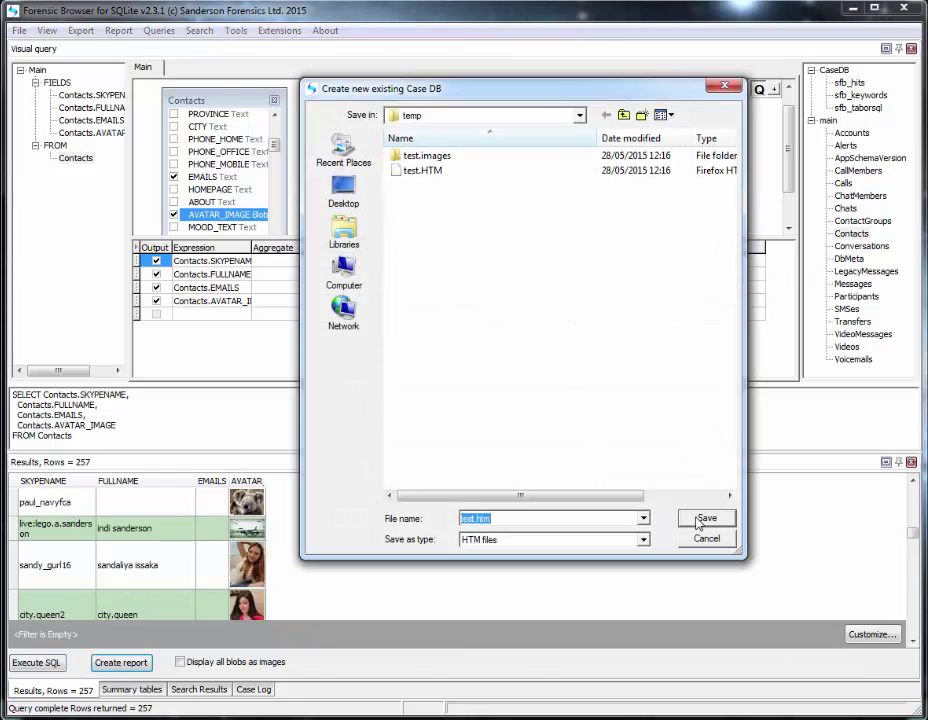
pyautogui.click(705, 519)
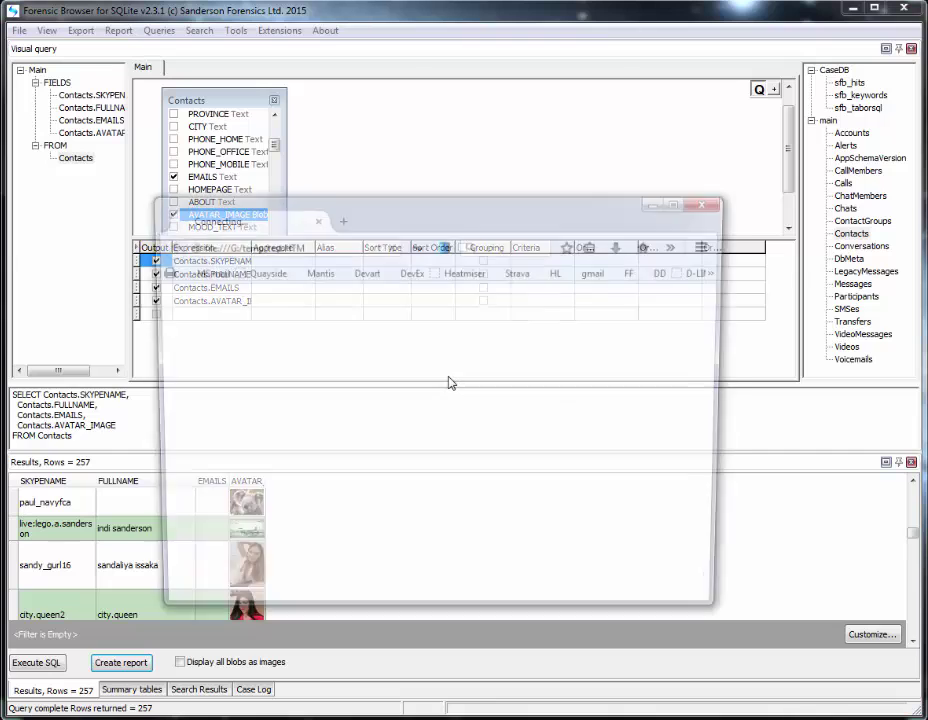
pyautogui.scroll(-10, 422, 437)
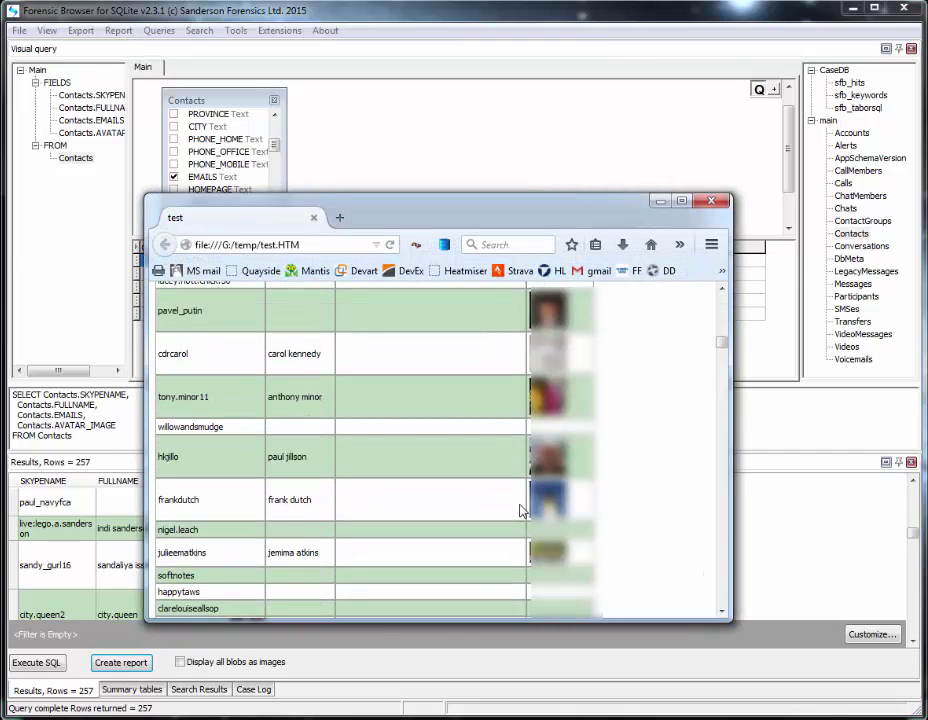
# - Close the HTML report and run a new Contacts query that outputs only the SKYPENAME and sfIsLive fields
pyautogui.click(712, 203)
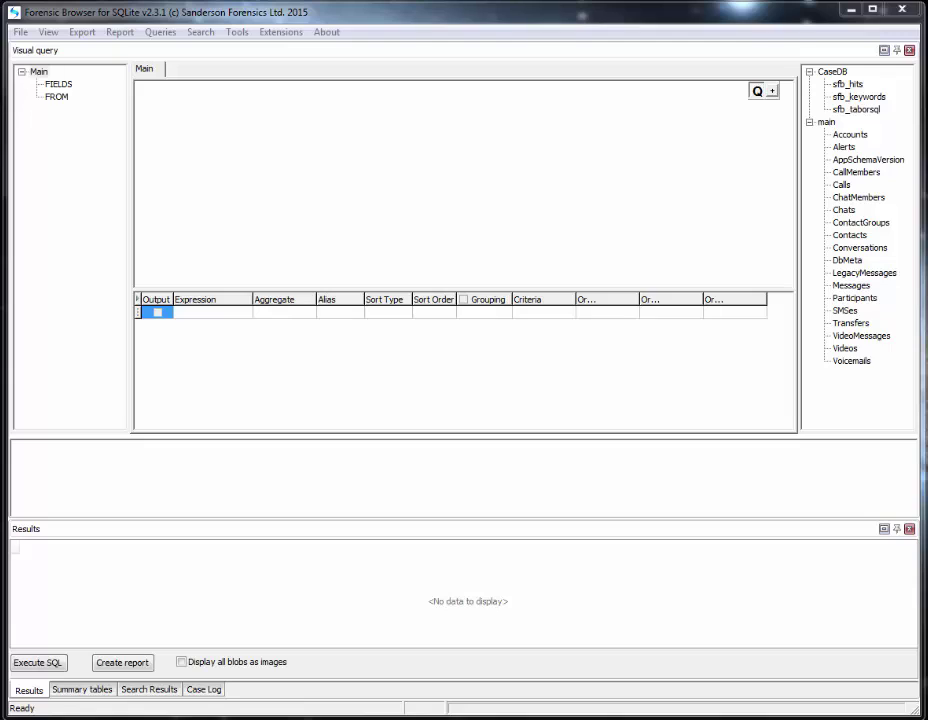
pyautogui.click(850, 235)
pyautogui.moveTo(858, 238); pyautogui.dragTo(172, 118)
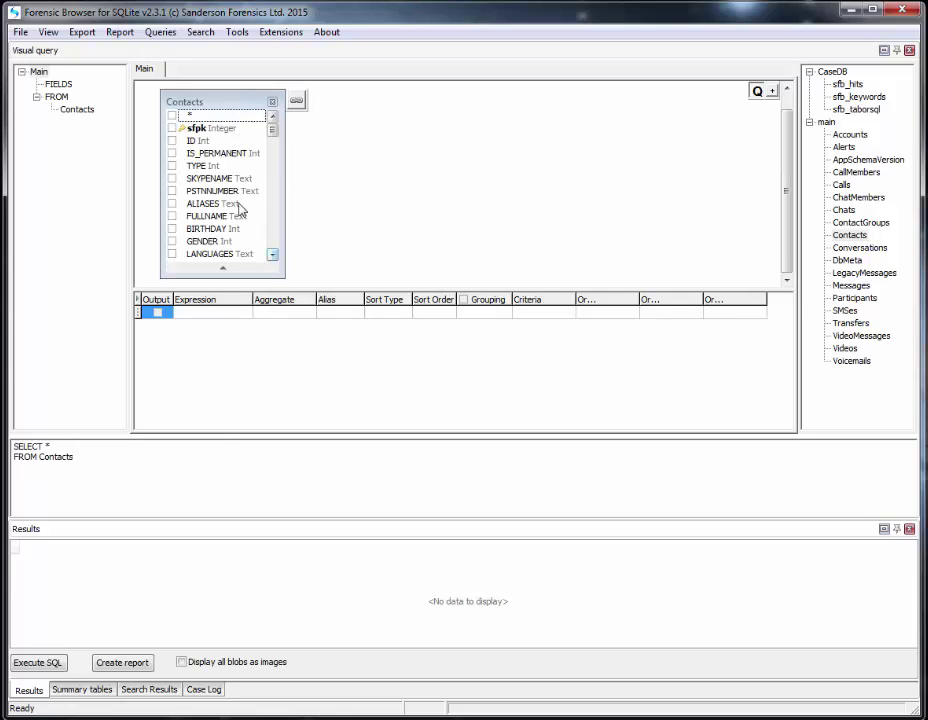
pyautogui.click(171, 178)
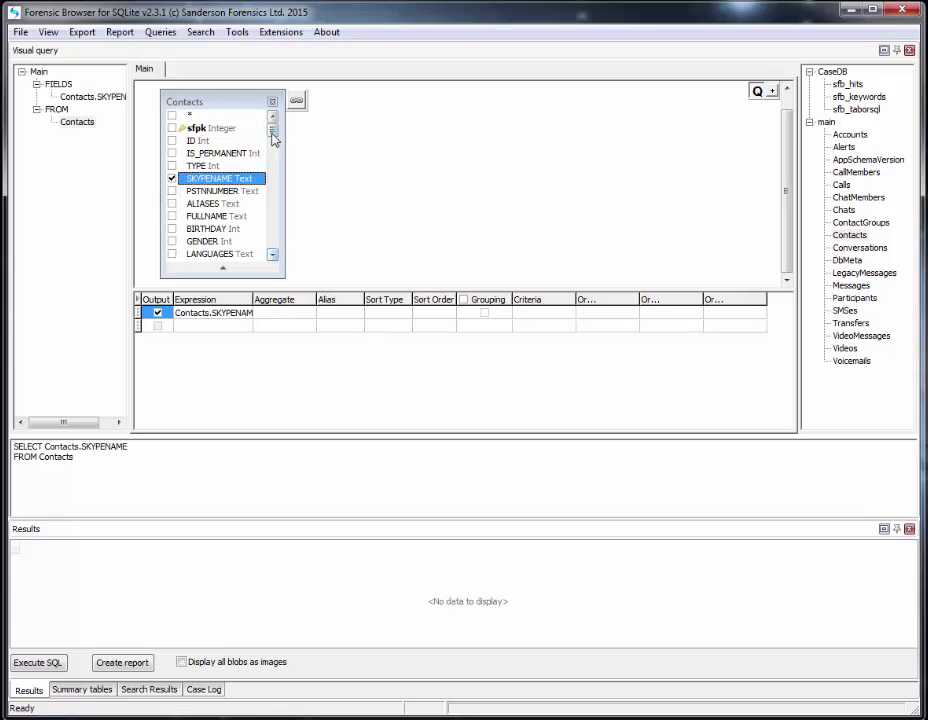
pyautogui.moveTo(272, 130); pyautogui.dragTo(270, 253)
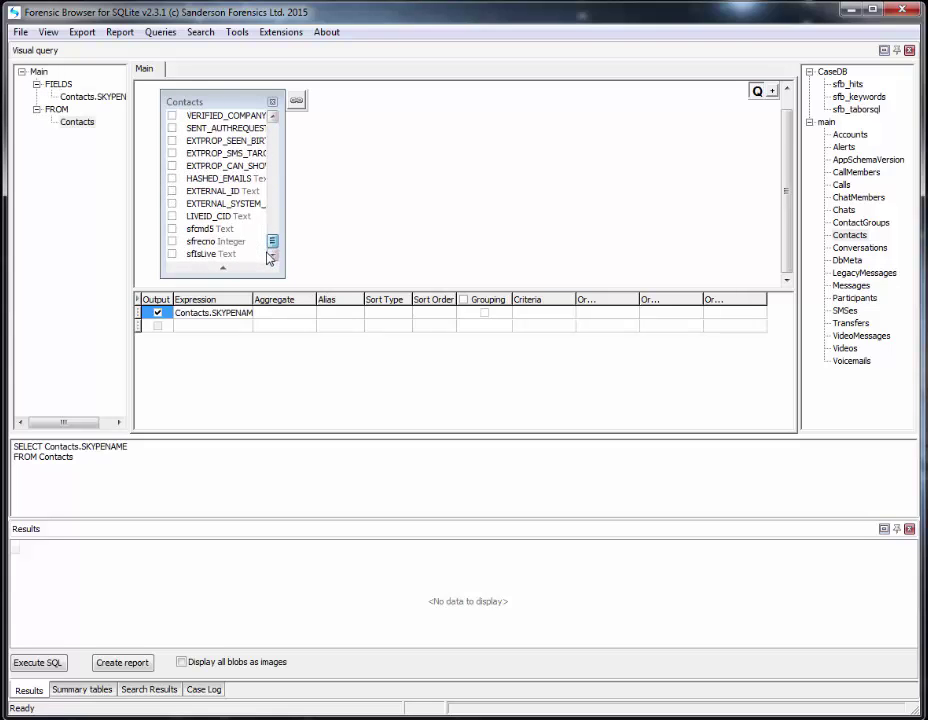
pyautogui.click(171, 254)
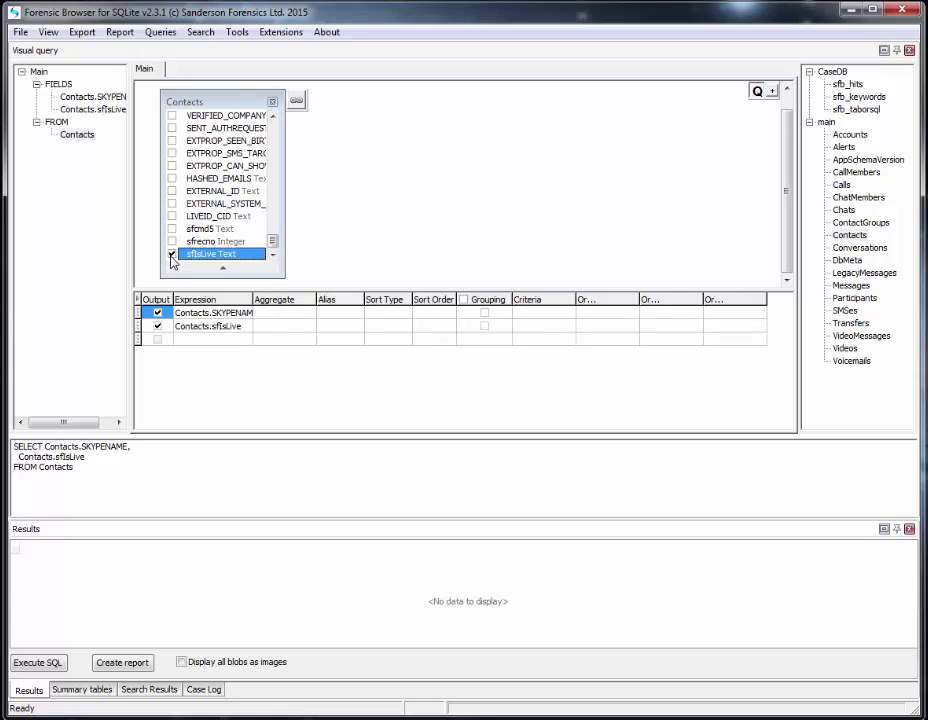
pyautogui.click(40, 662)
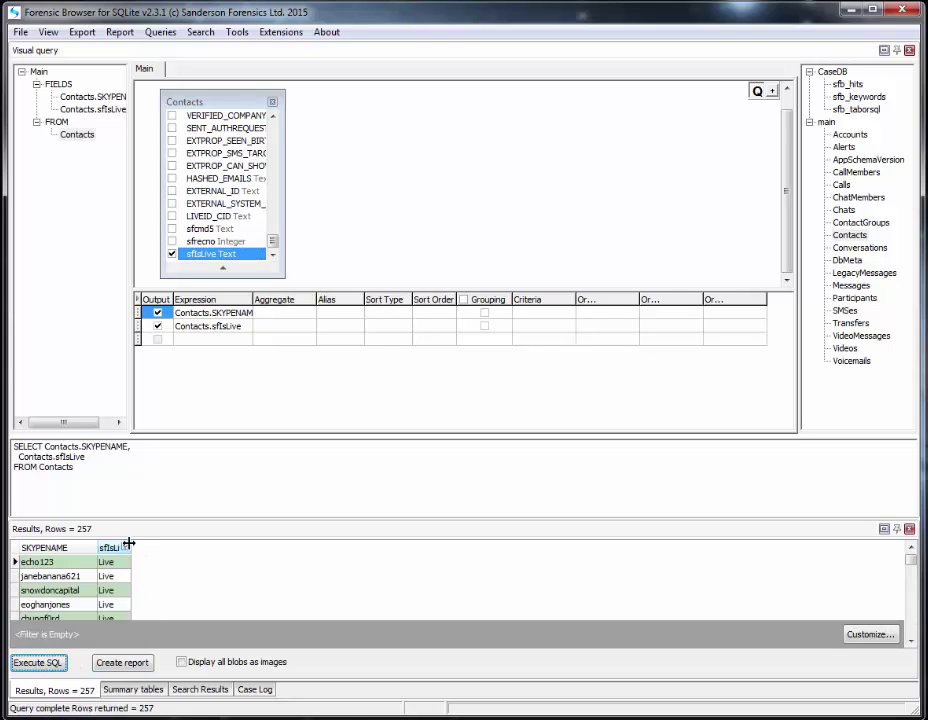
# - Widen the sfIsLive column, filter the contacts to Recovered records and enlarge the results area
pyautogui.moveTo(127, 549); pyautogui.dragTo(172, 548)
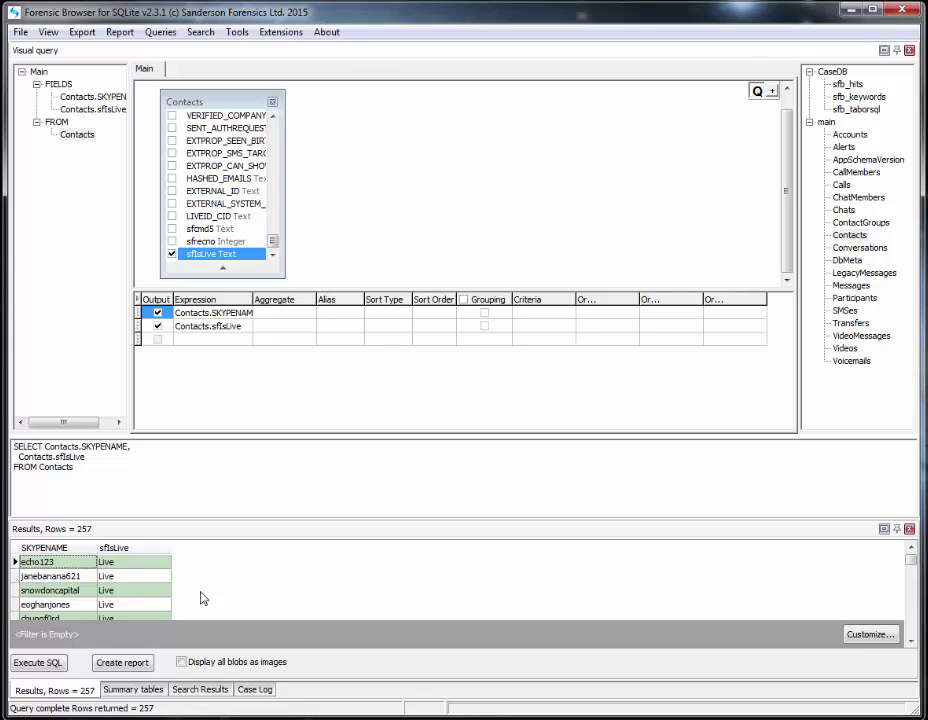
pyautogui.moveTo(167, 556)
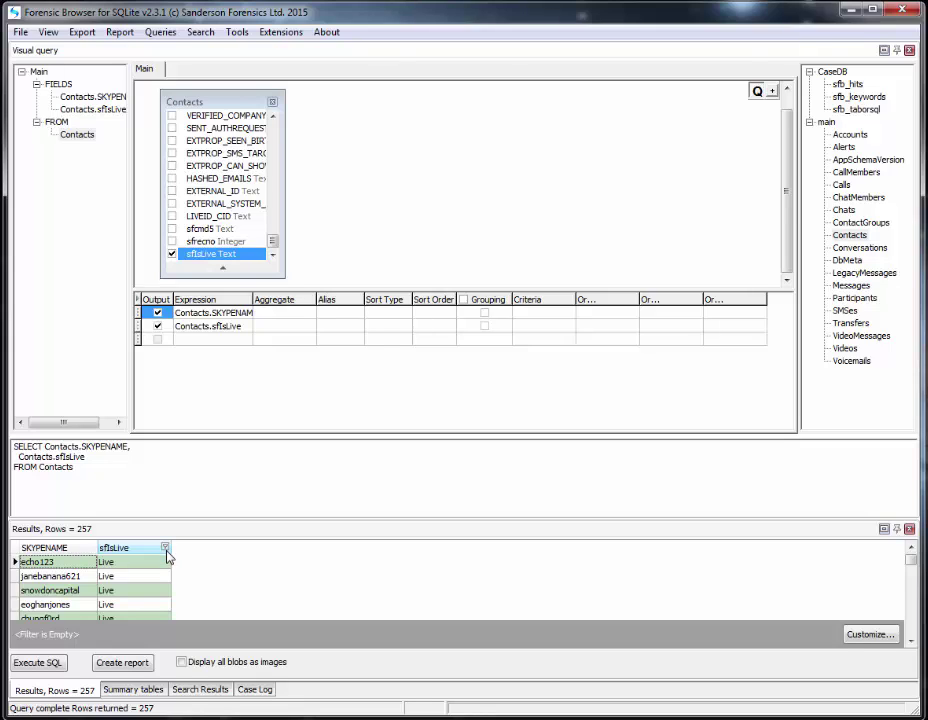
pyautogui.click(167, 551)
pyautogui.click(166, 549)
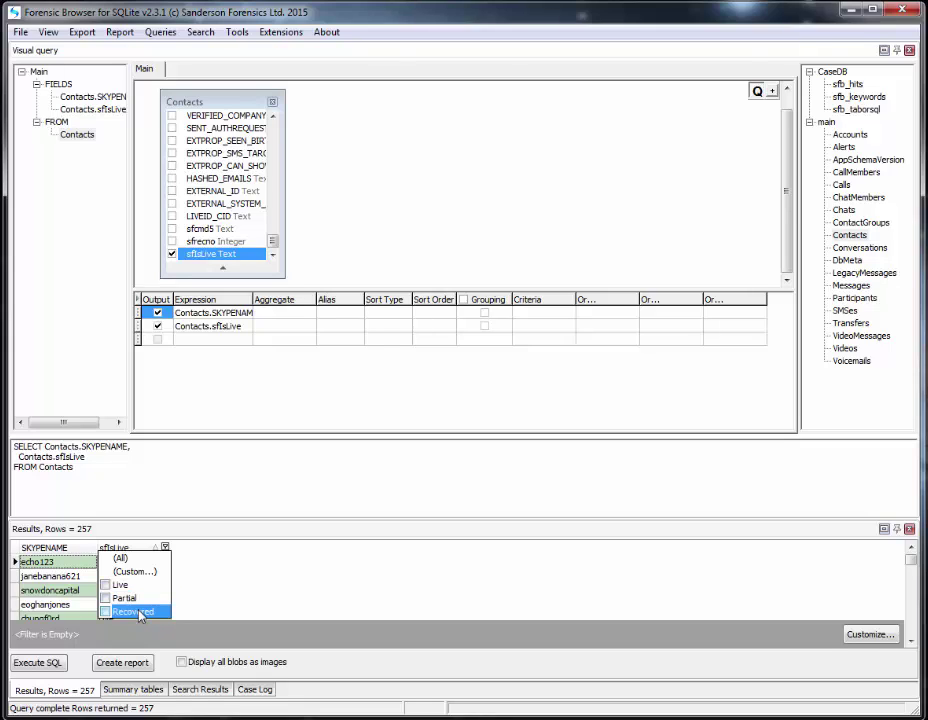
pyautogui.click(106, 612)
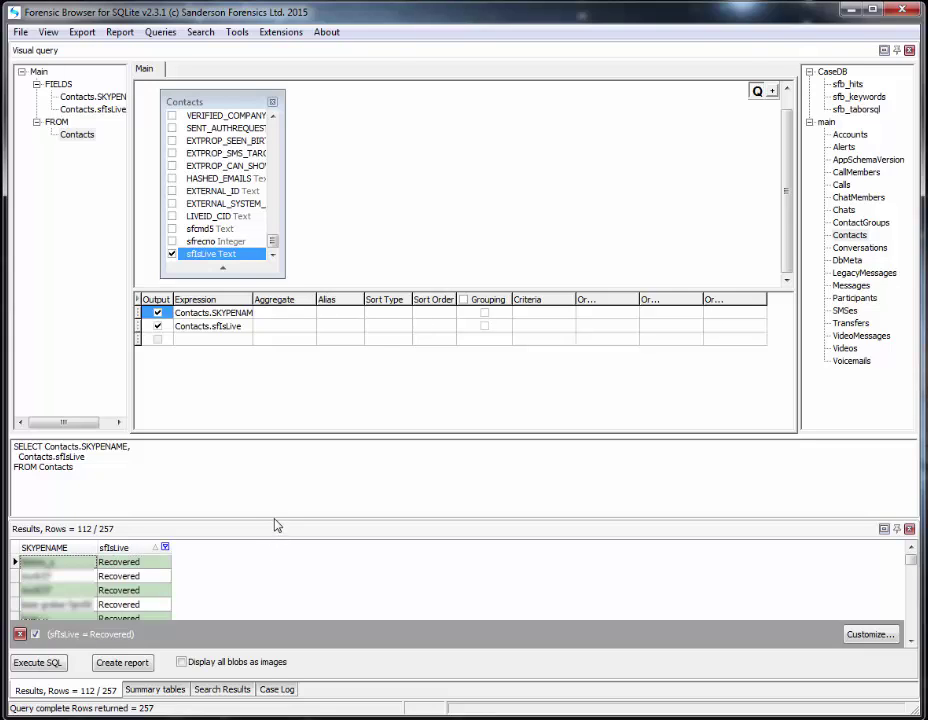
pyautogui.moveTo(274, 519); pyautogui.dragTo(274, 491)
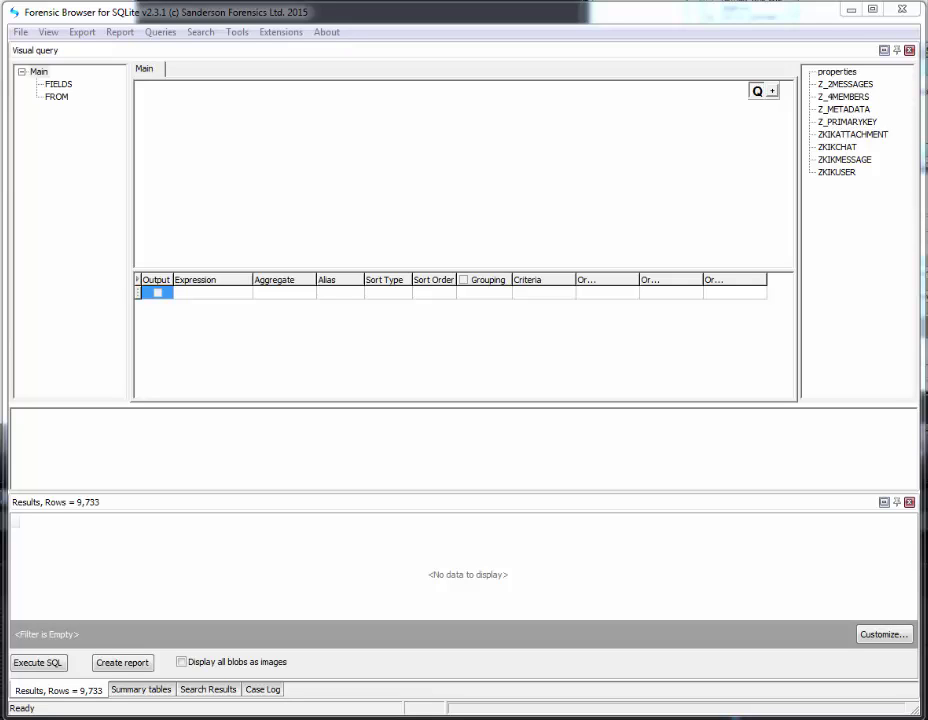
# - Add the ZKIKMESSAGE table to the query, output ZTIMESTAMP, ZBODY and ZUSER, and execute it
pyautogui.moveTo(852, 160); pyautogui.dragTo(176, 112)
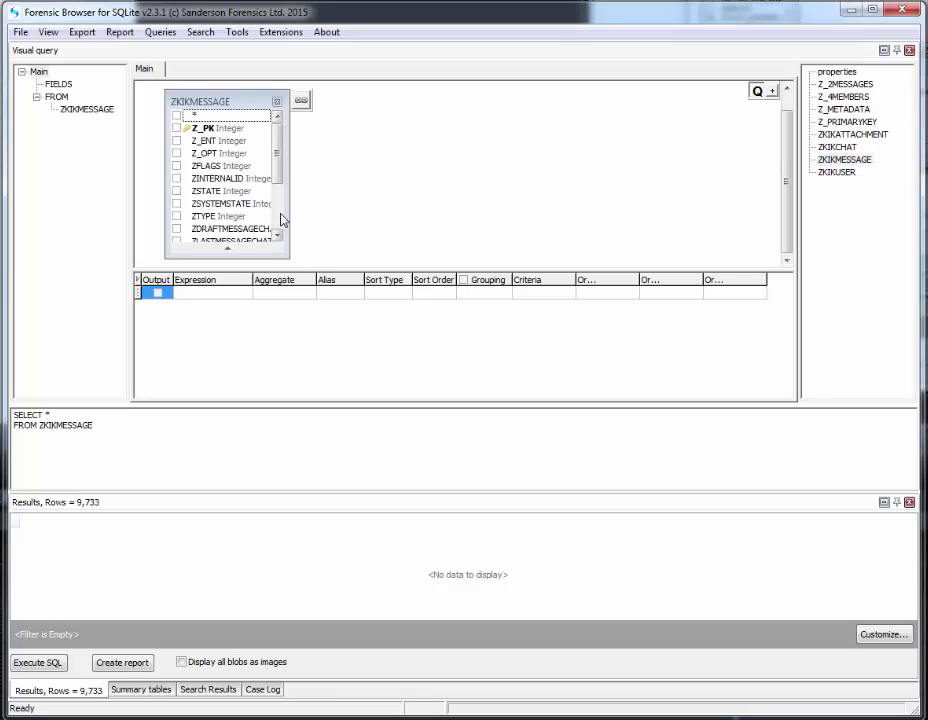
pyautogui.scroll(-3, 284, 222)
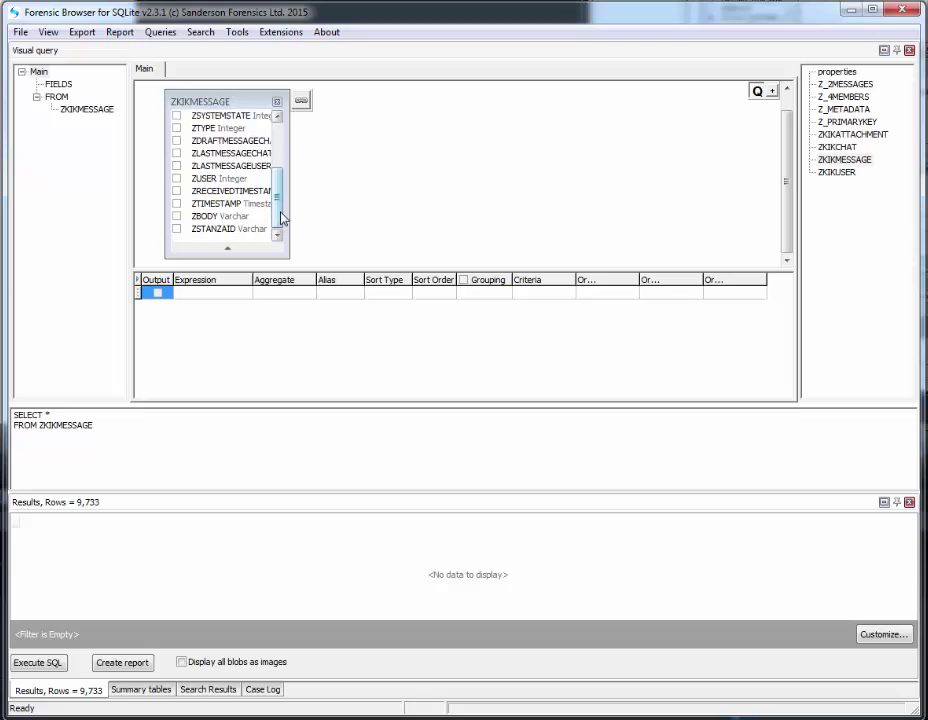
pyautogui.click(177, 202)
pyautogui.click(177, 216)
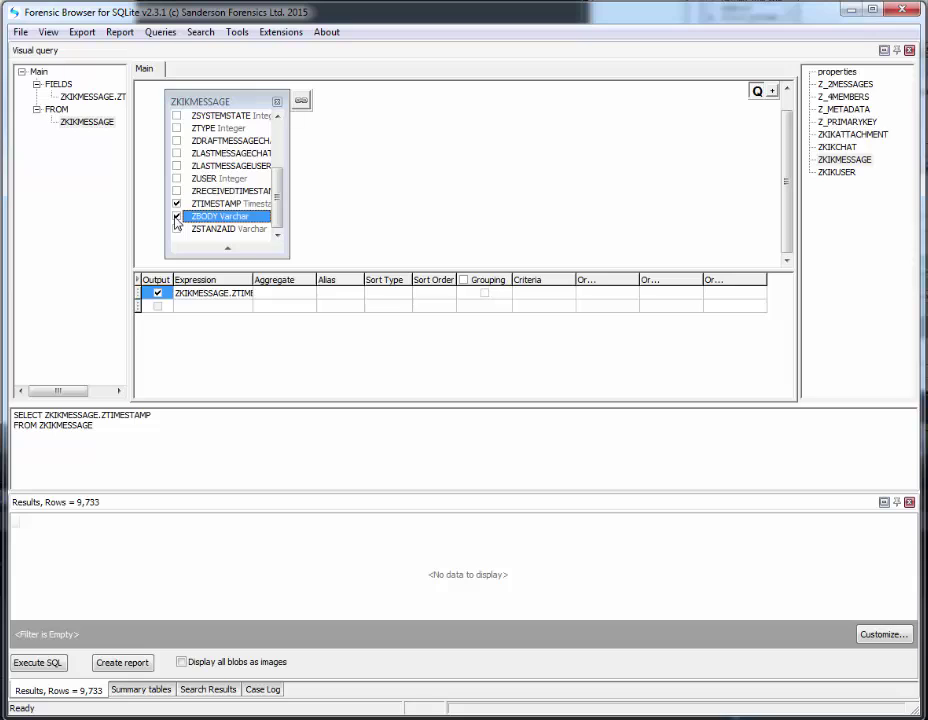
pyautogui.click(177, 178)
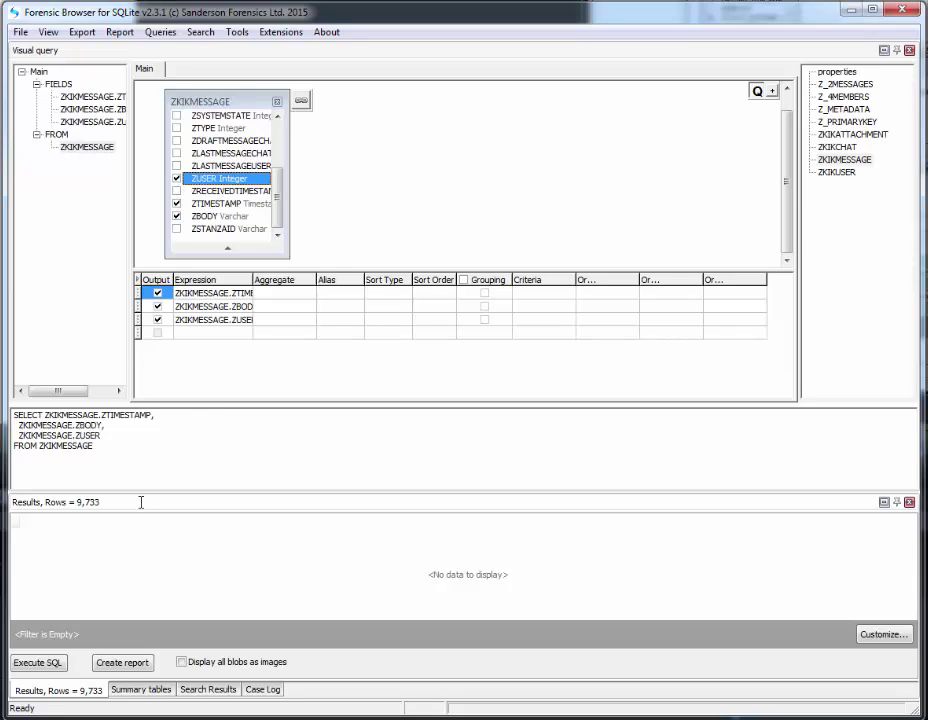
pyautogui.click(38, 662)
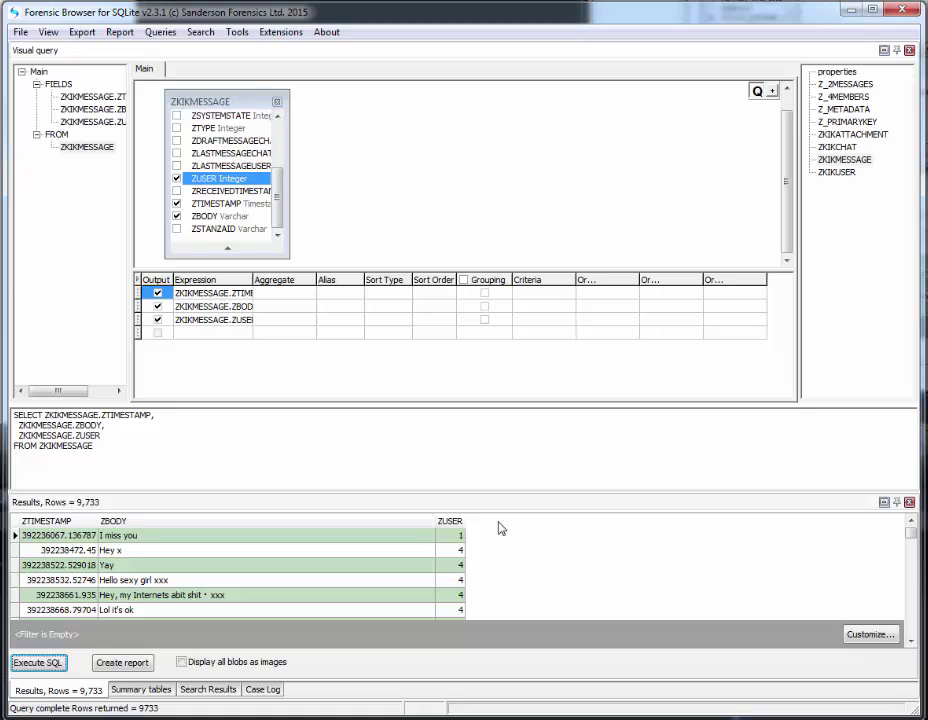
# - Add the ZKIKUSER table beside ZKIKMESSAGE and join ZKIKMESSAGE.ZUSER to ZKIKUSER.Z_PK
pyautogui.click(836, 172)
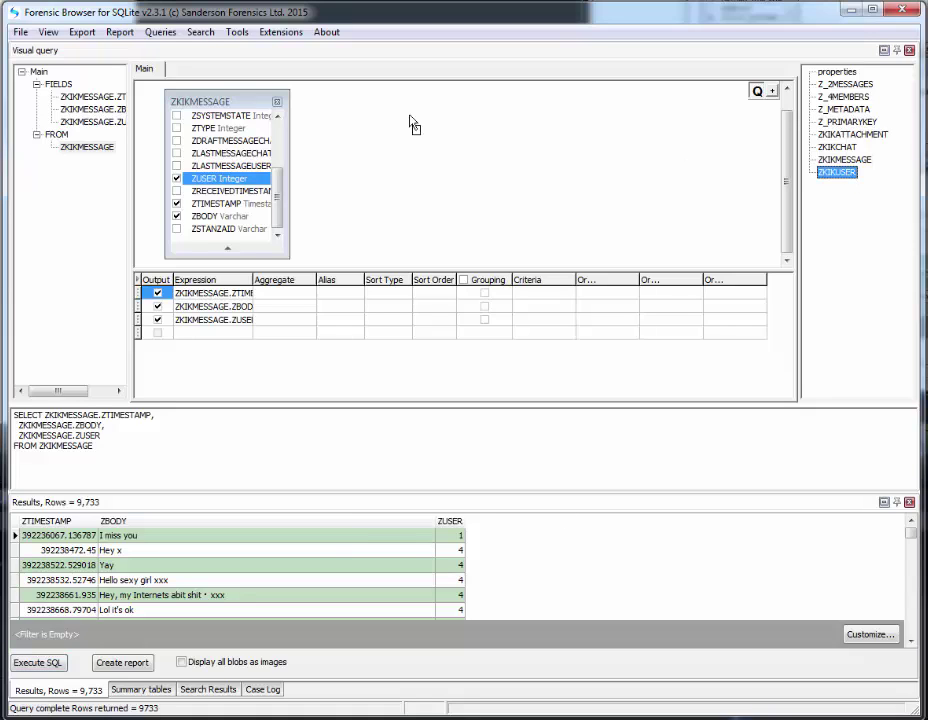
pyautogui.moveTo(413, 125); pyautogui.dragTo(369, 118)
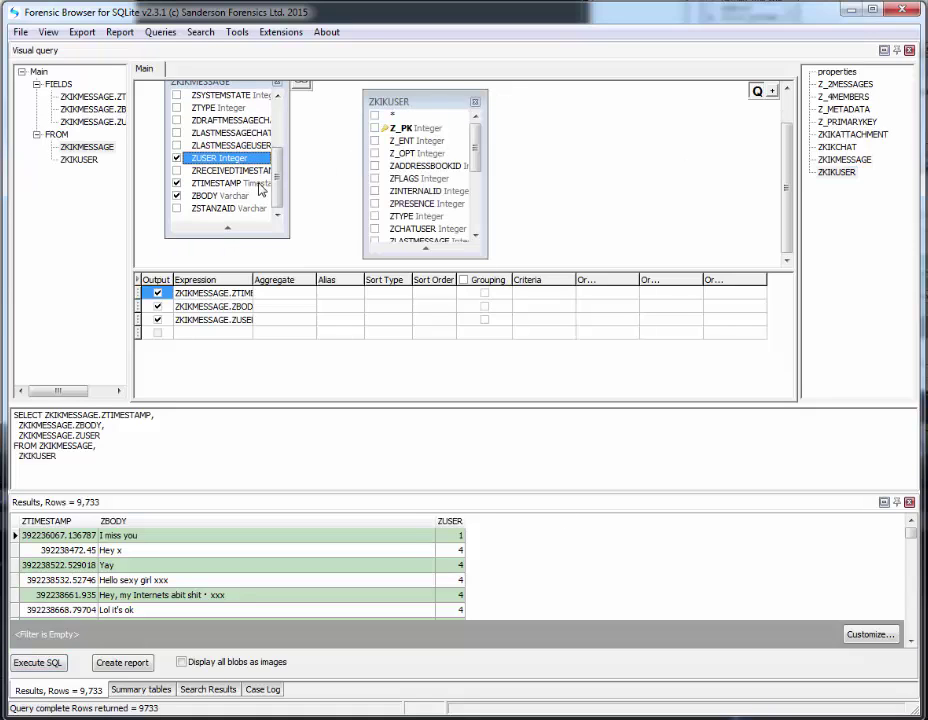
pyautogui.moveTo(186, 80); pyautogui.dragTo(179, 99)
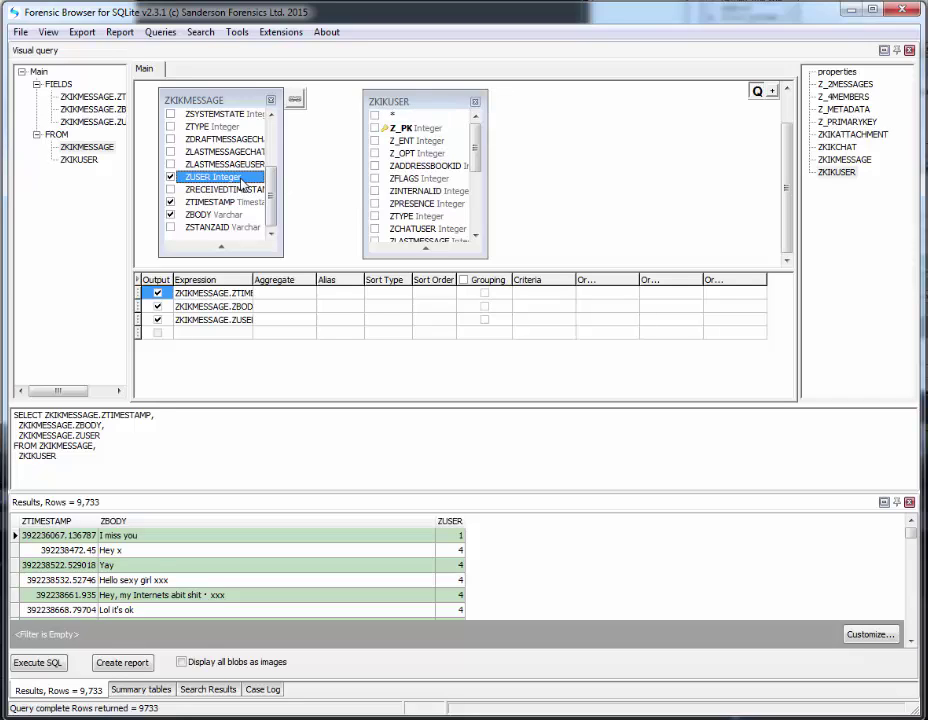
pyautogui.moveTo(246, 185); pyautogui.dragTo(375, 131)
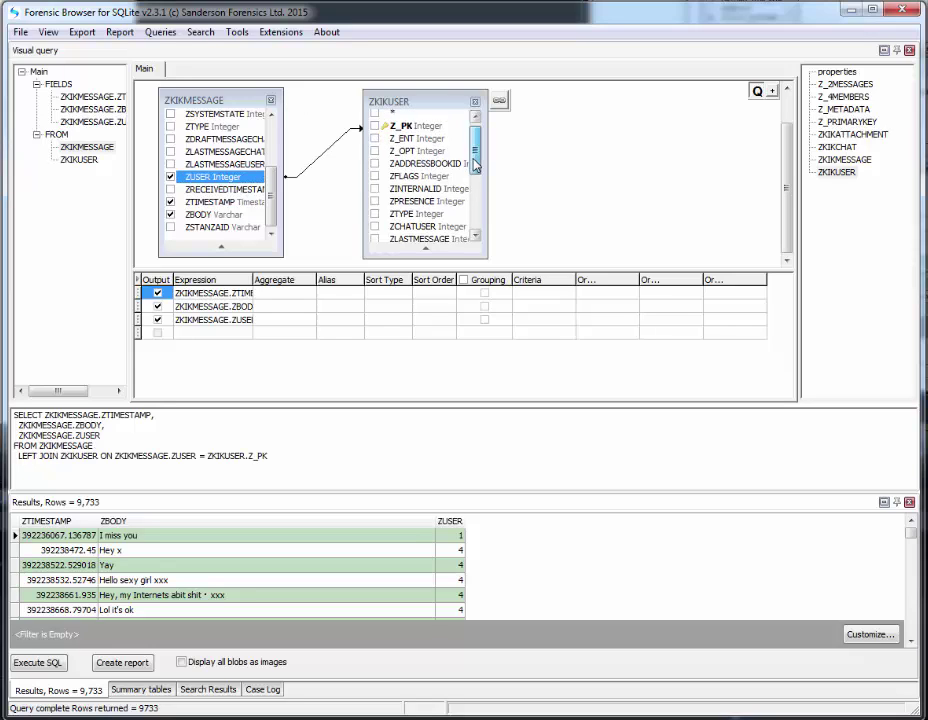
# - Add ZDISPLAYNAME from ZKIKUSER to the query output and execute the joined query
pyautogui.scroll(-3, 447, 229)
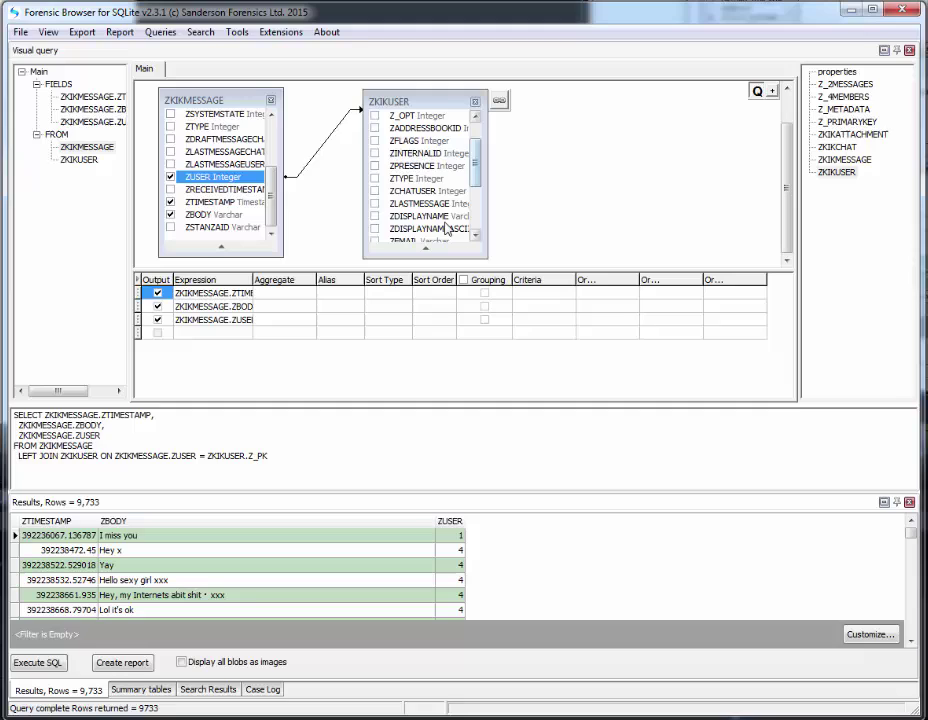
pyautogui.click(375, 216)
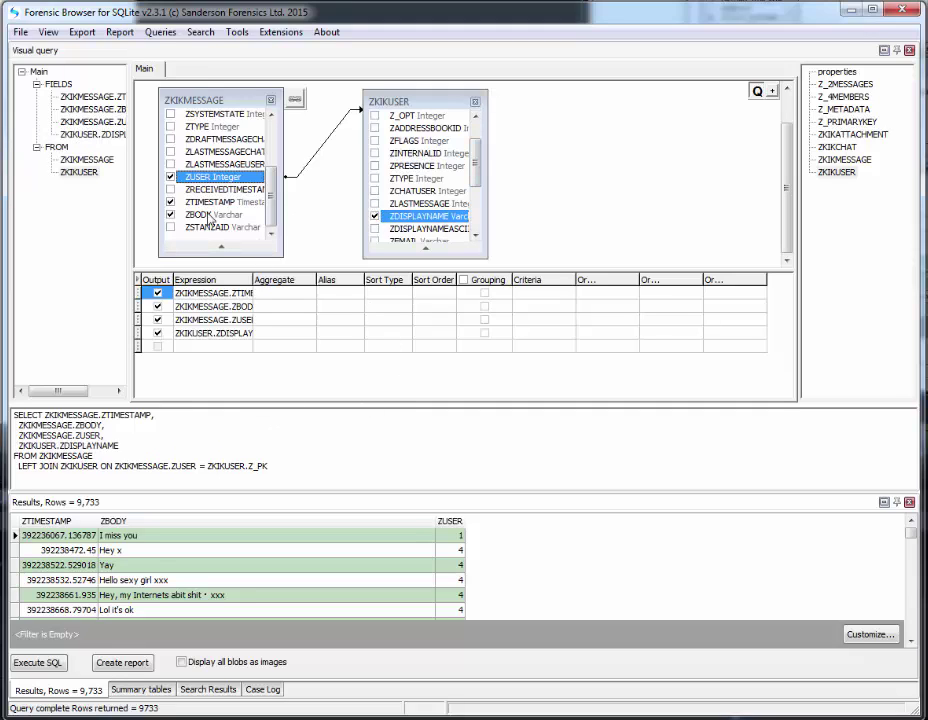
pyautogui.click(48, 668)
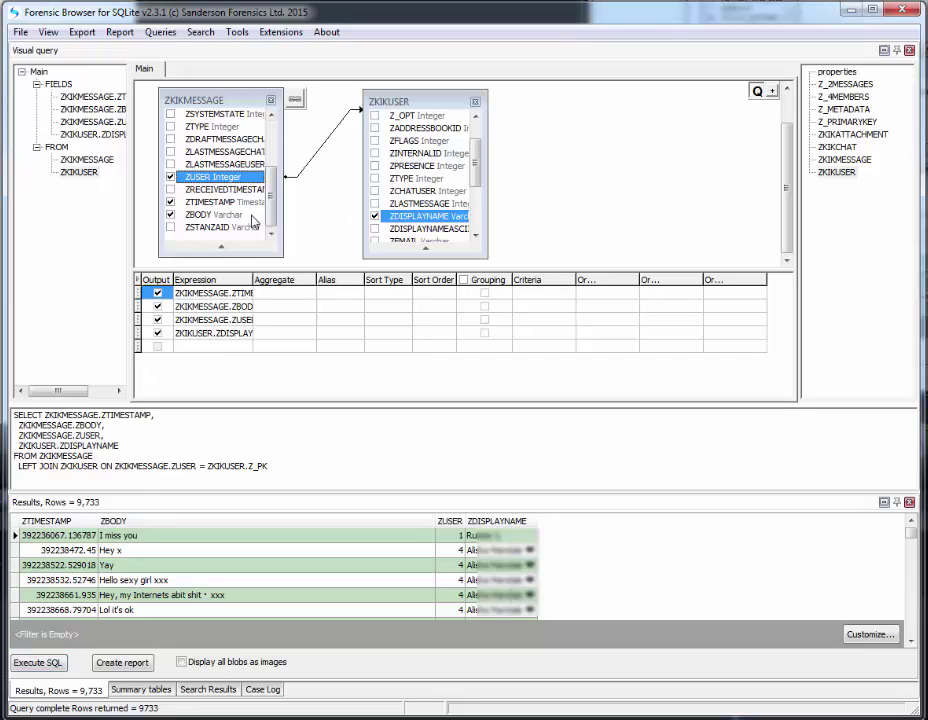
# - Remove ZUSER from the query output and convert the ZTIMESTAMP column to Mac Absolute date and time
pyautogui.click(170, 177)
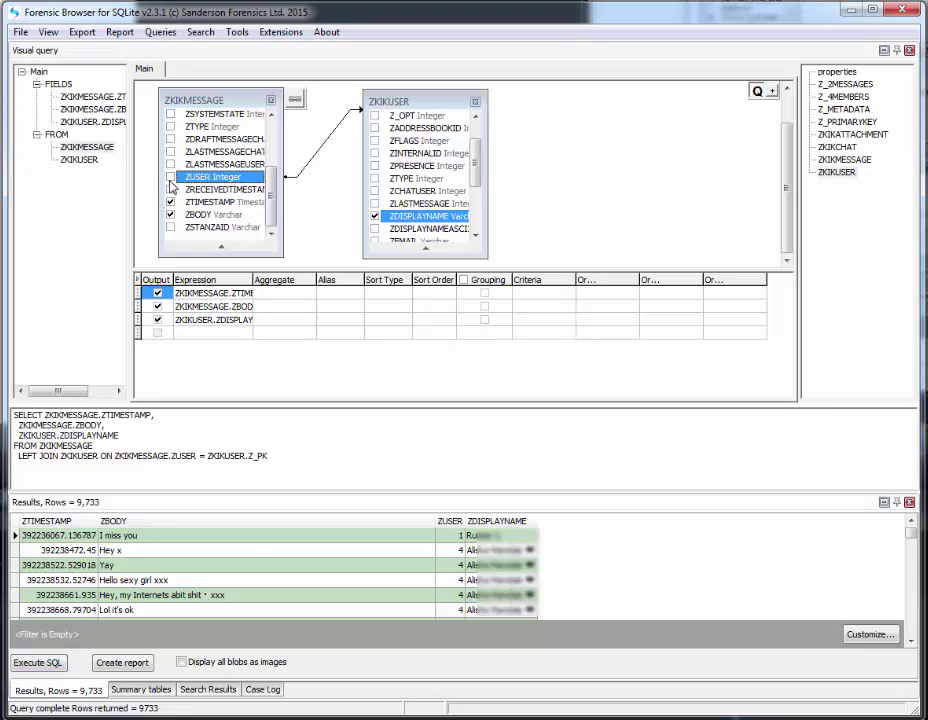
pyautogui.rightClick(60, 550)
pyautogui.click(118, 559)
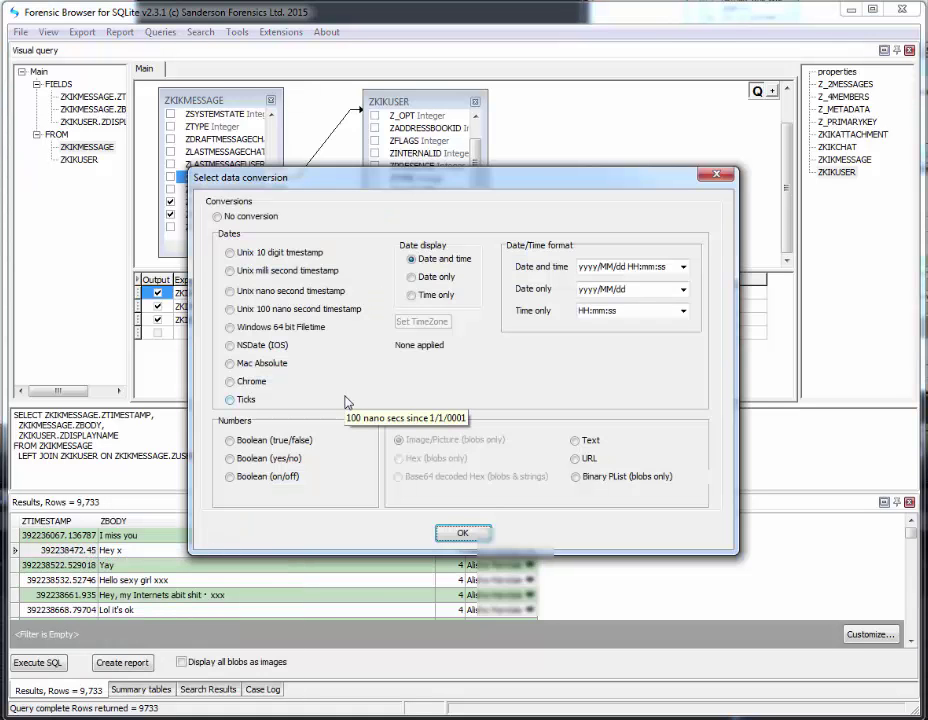
pyautogui.click(262, 366)
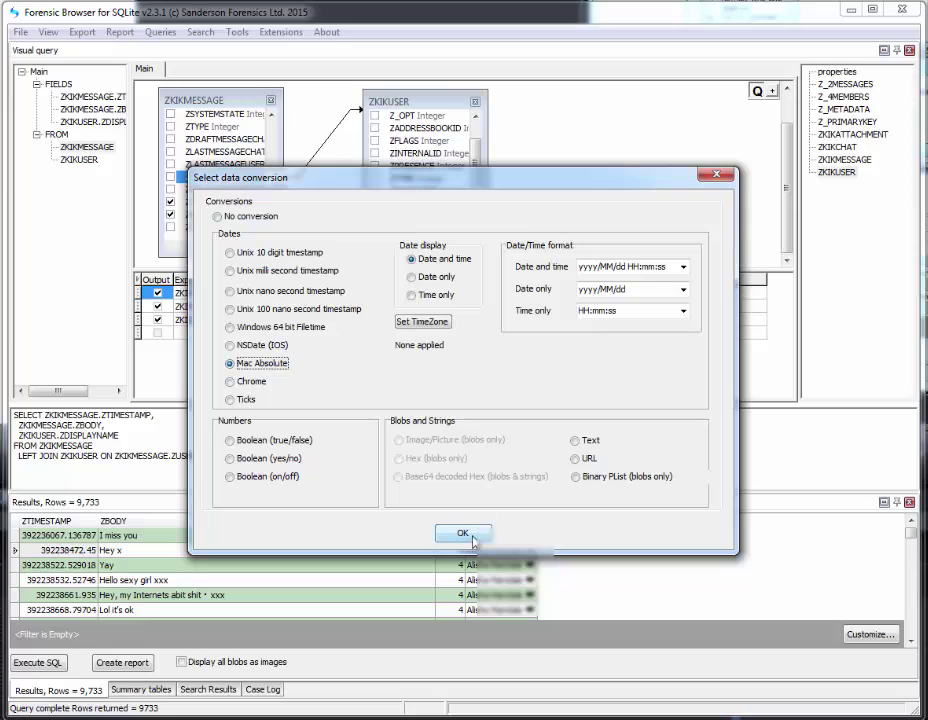
pyautogui.click(470, 534)
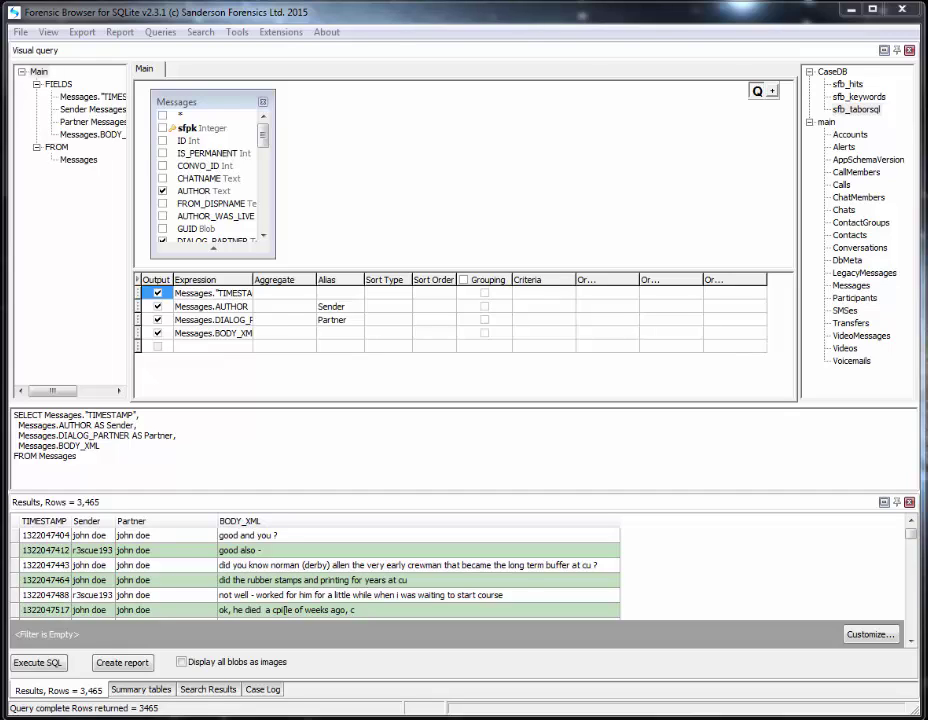
# - Save the current Messages query under the Skype application with the name "video query example"
pyautogui.rightClick(431, 436)
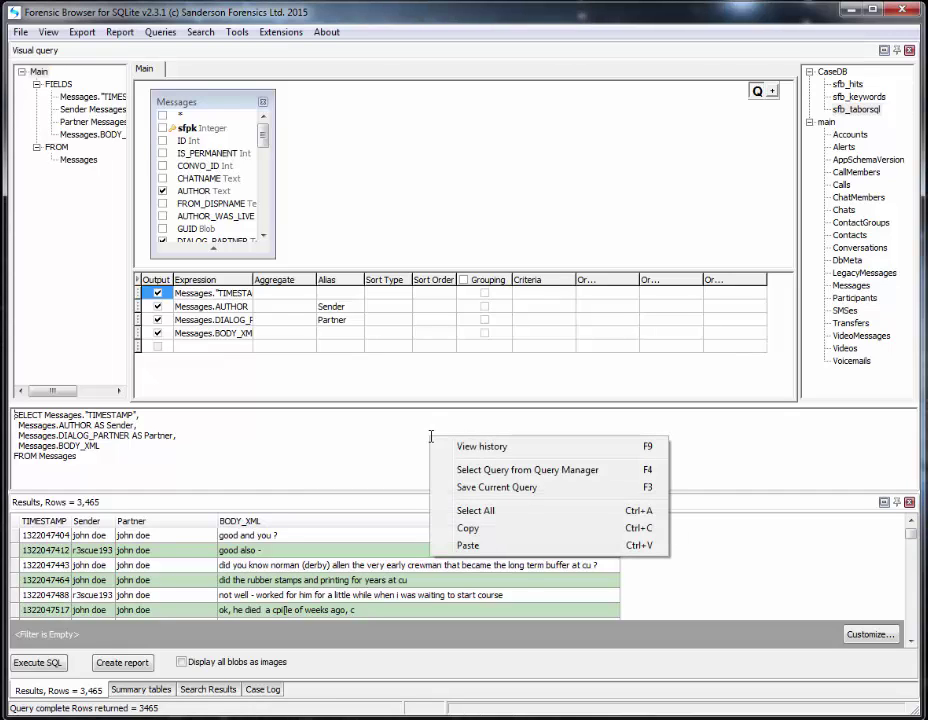
pyautogui.click(522, 489)
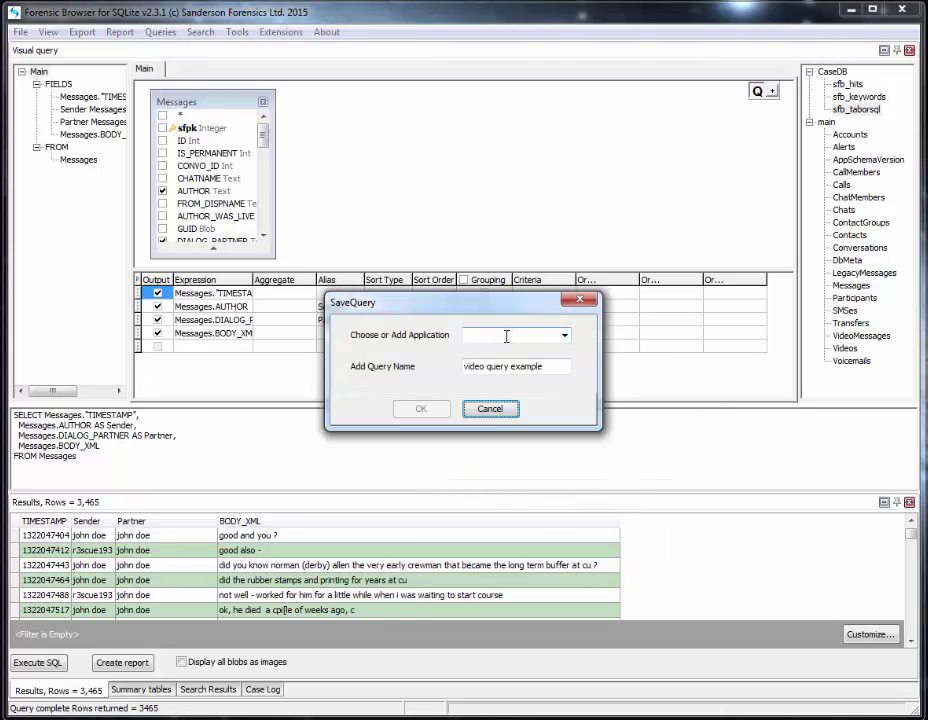
pyautogui.click(565, 340)
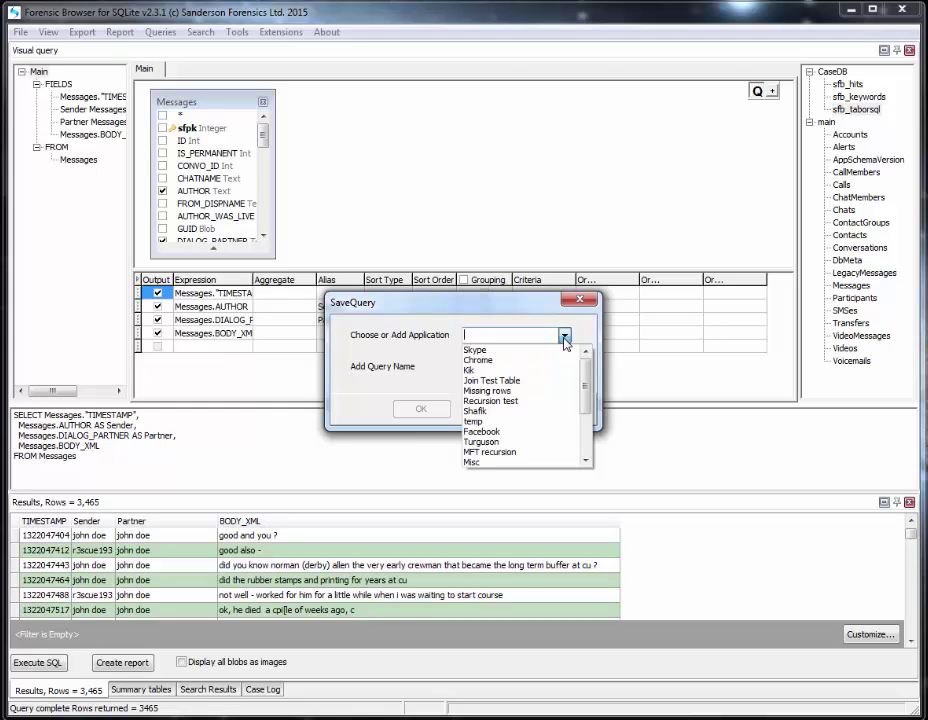
pyautogui.click(490, 351)
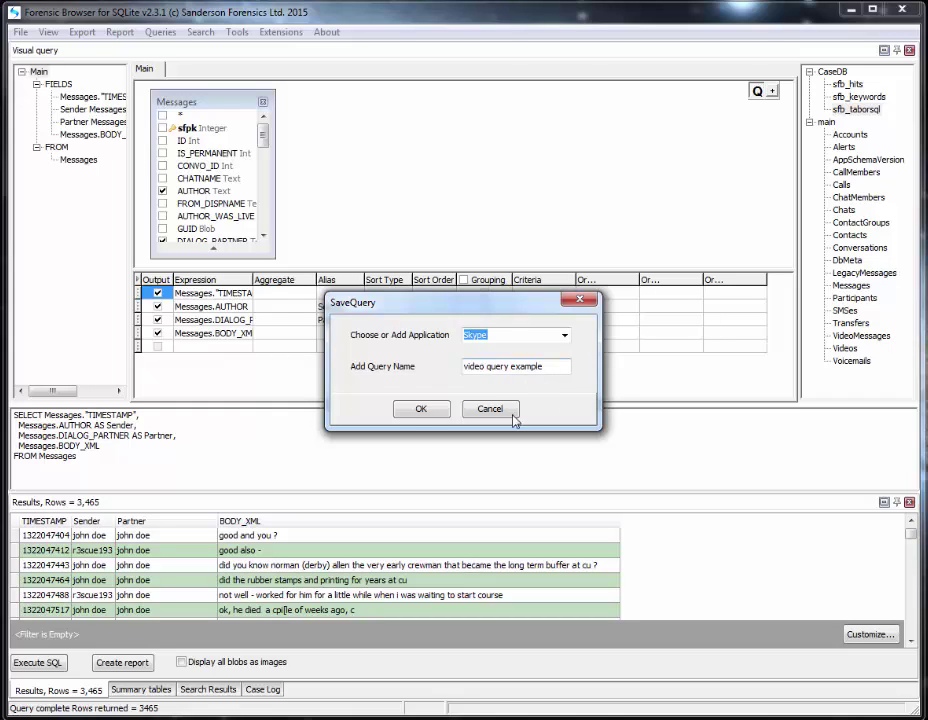
pyautogui.click(422, 412)
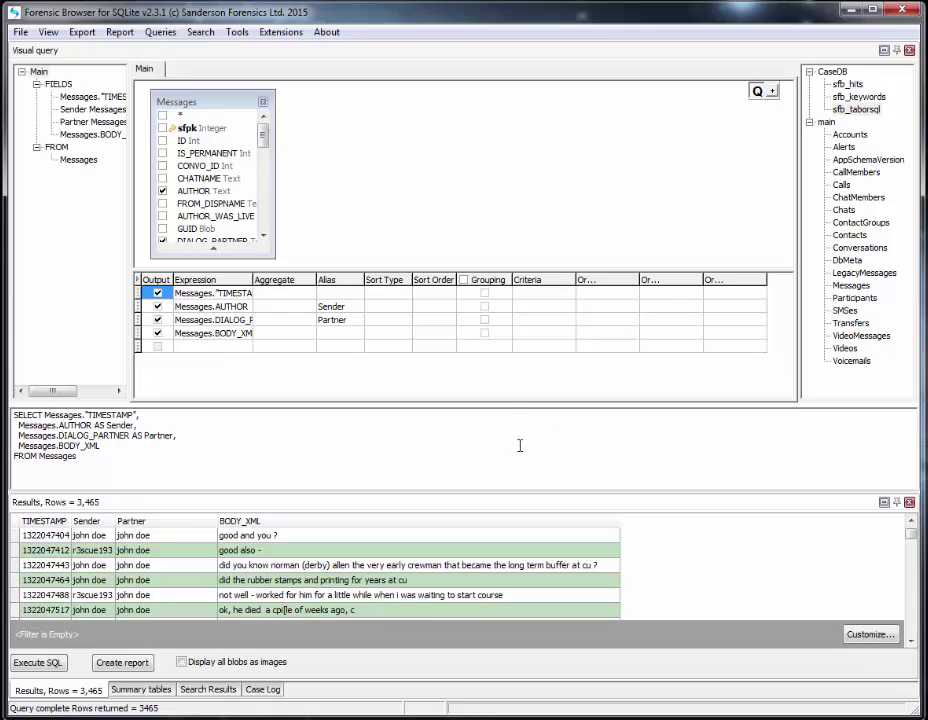
# - Look through the saved Skype queries in the Query Manager and execute "Contacts - status"
pyautogui.rightClick(438, 432)
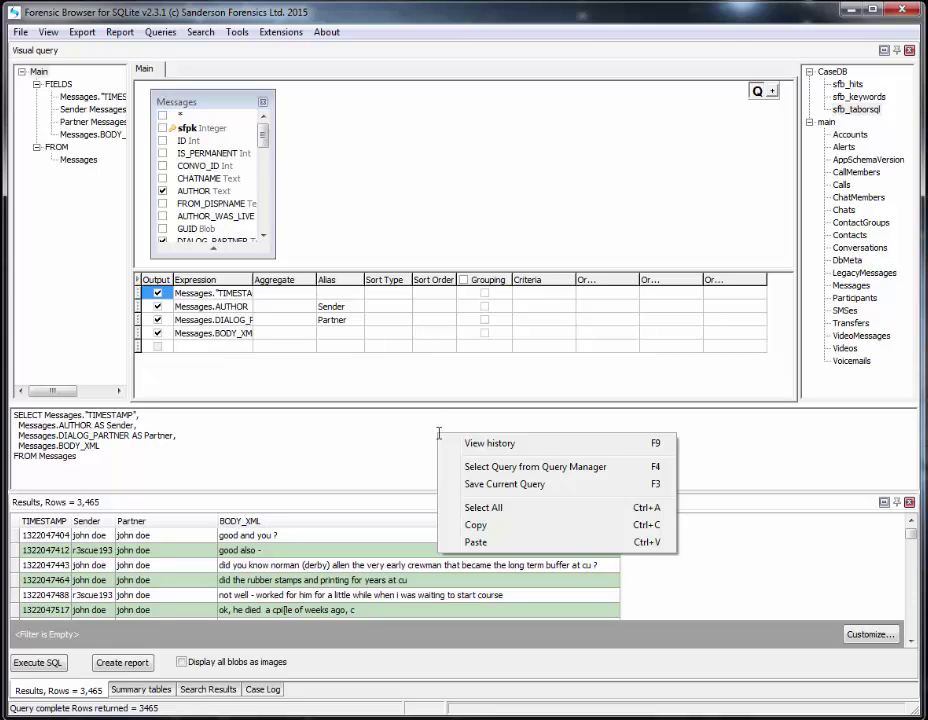
pyautogui.click(595, 470)
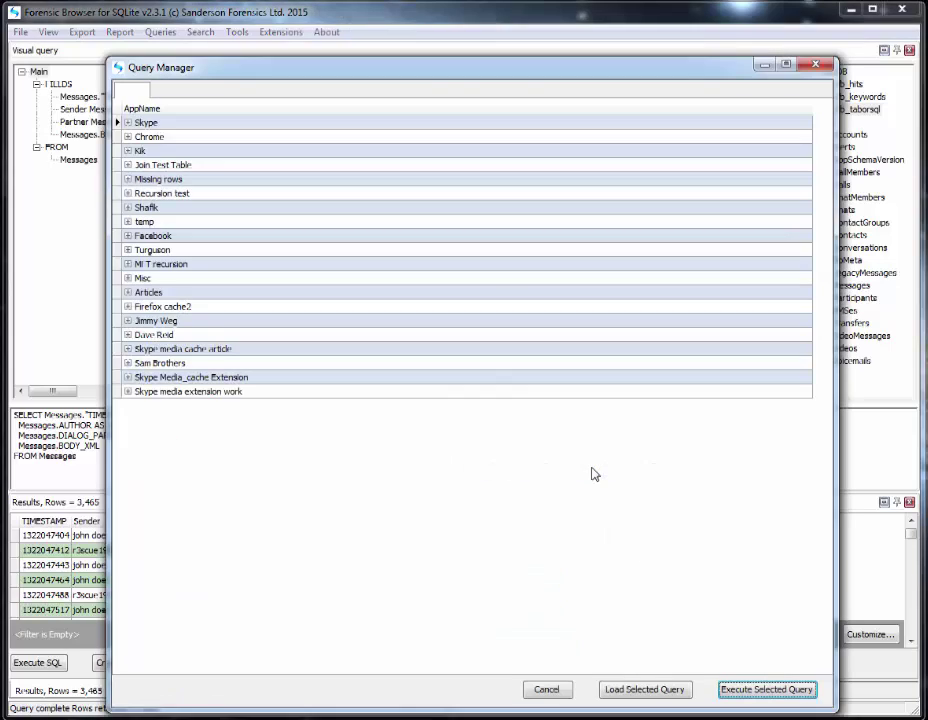
pyautogui.click(128, 123)
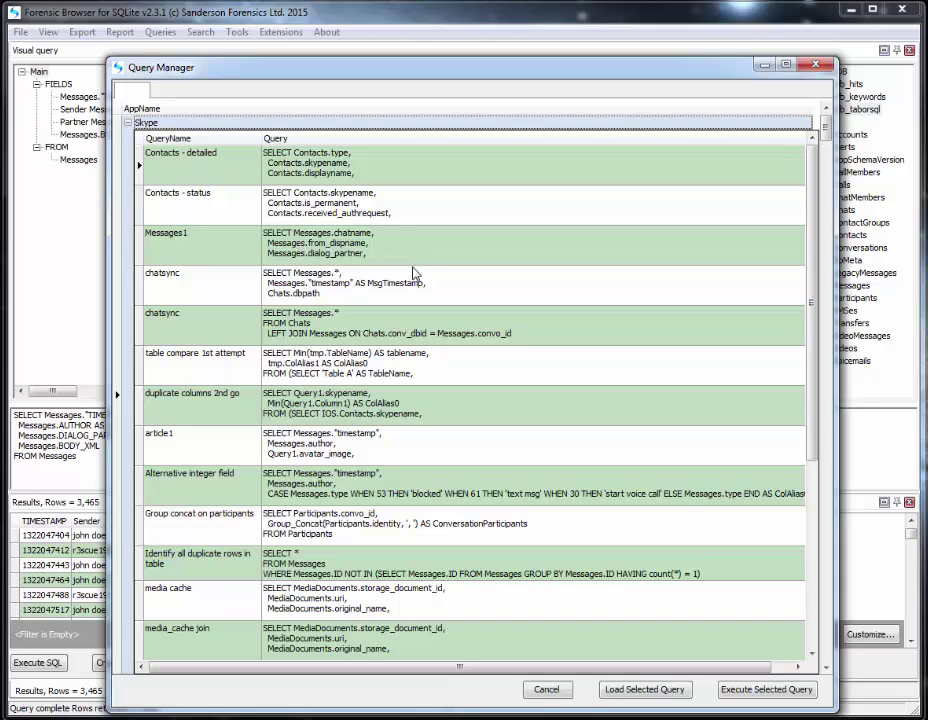
pyautogui.scroll(-2, 405, 493)
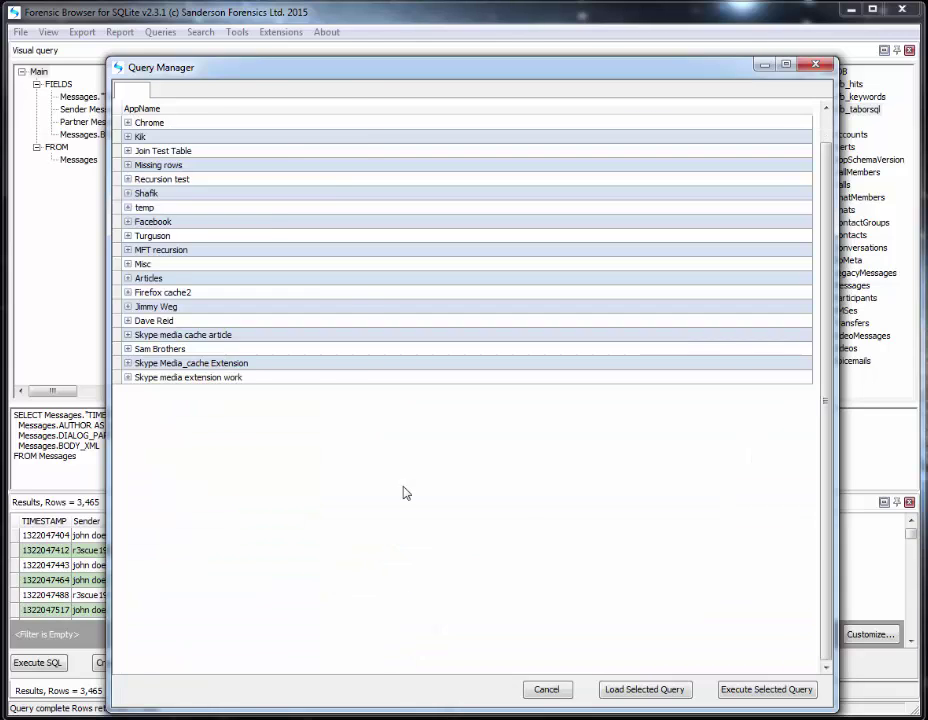
pyautogui.scroll(2, 405, 493)
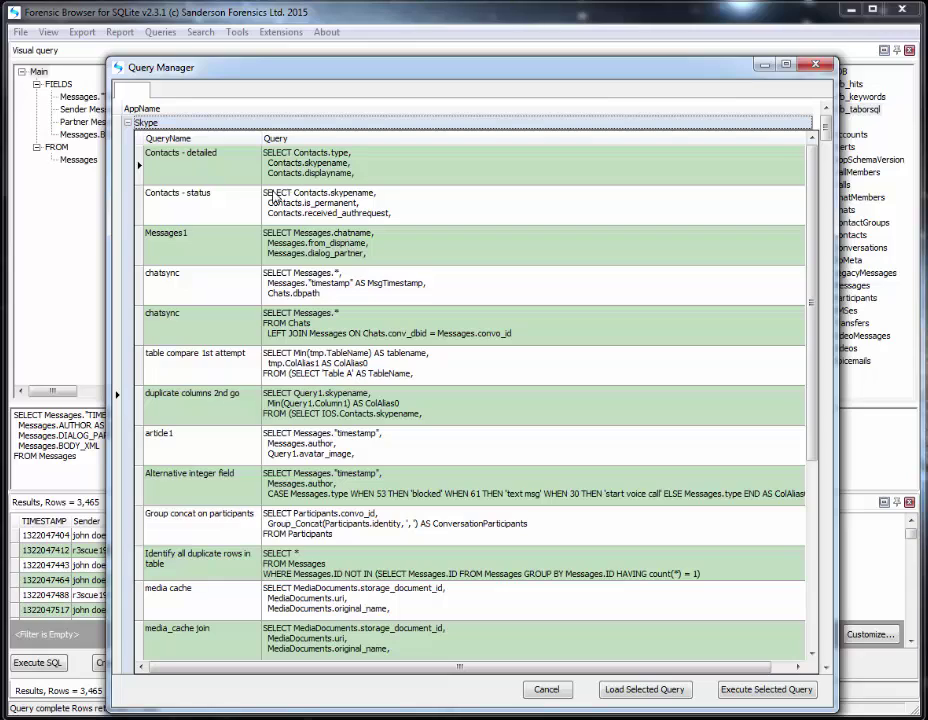
pyautogui.click(336, 211)
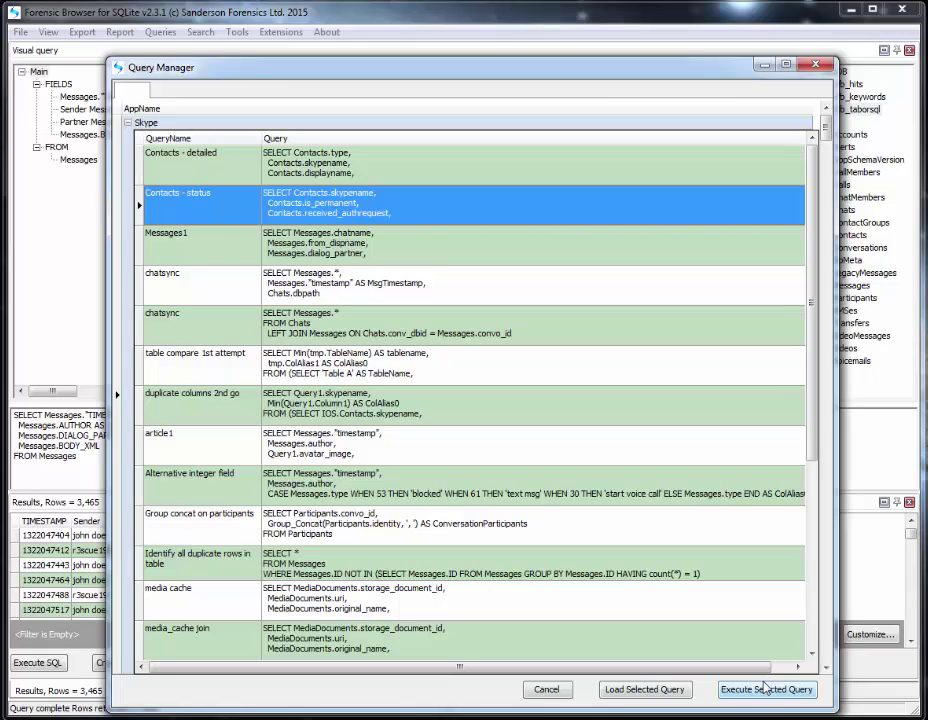
pyautogui.click(780, 692)
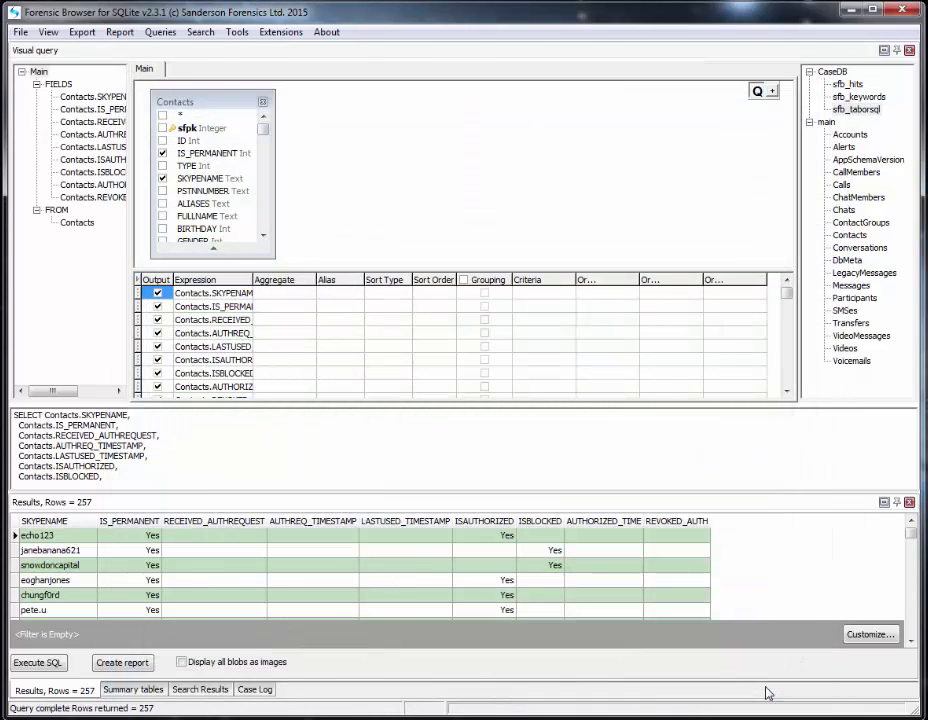